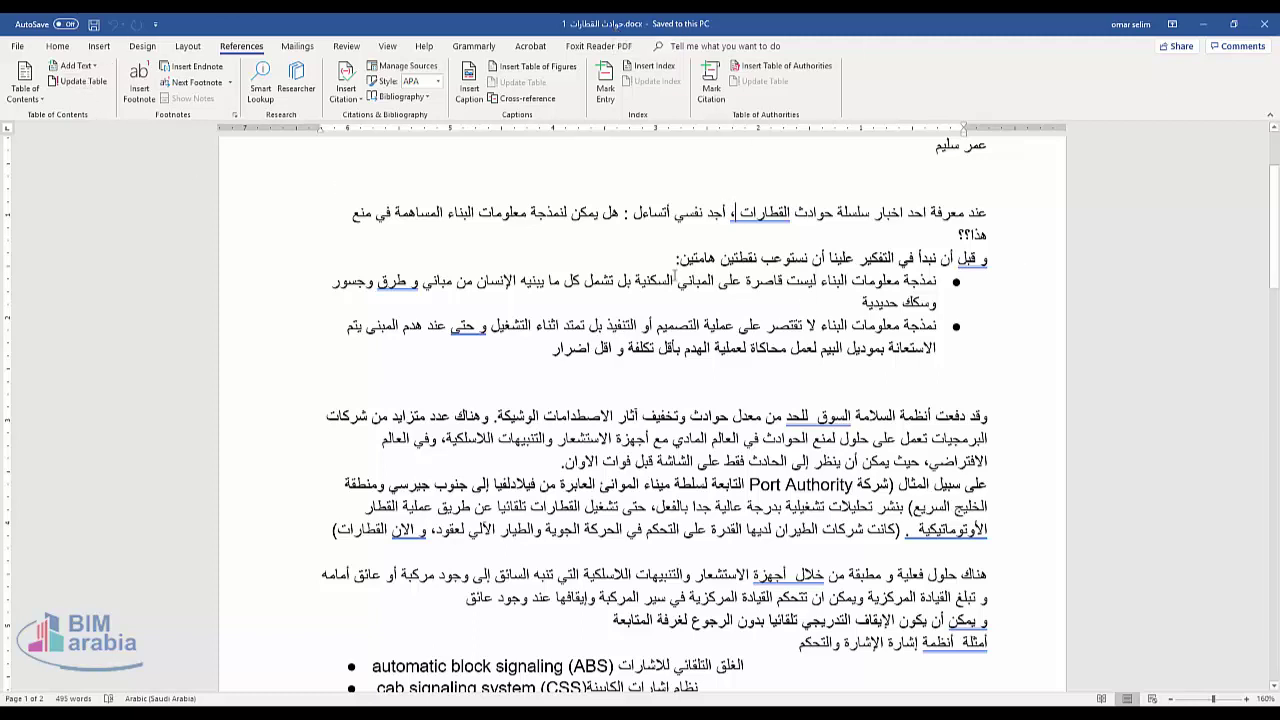
# Step: After the line ending هامتين:, start a new Book source with Default language
pyautogui.click(667, 261)
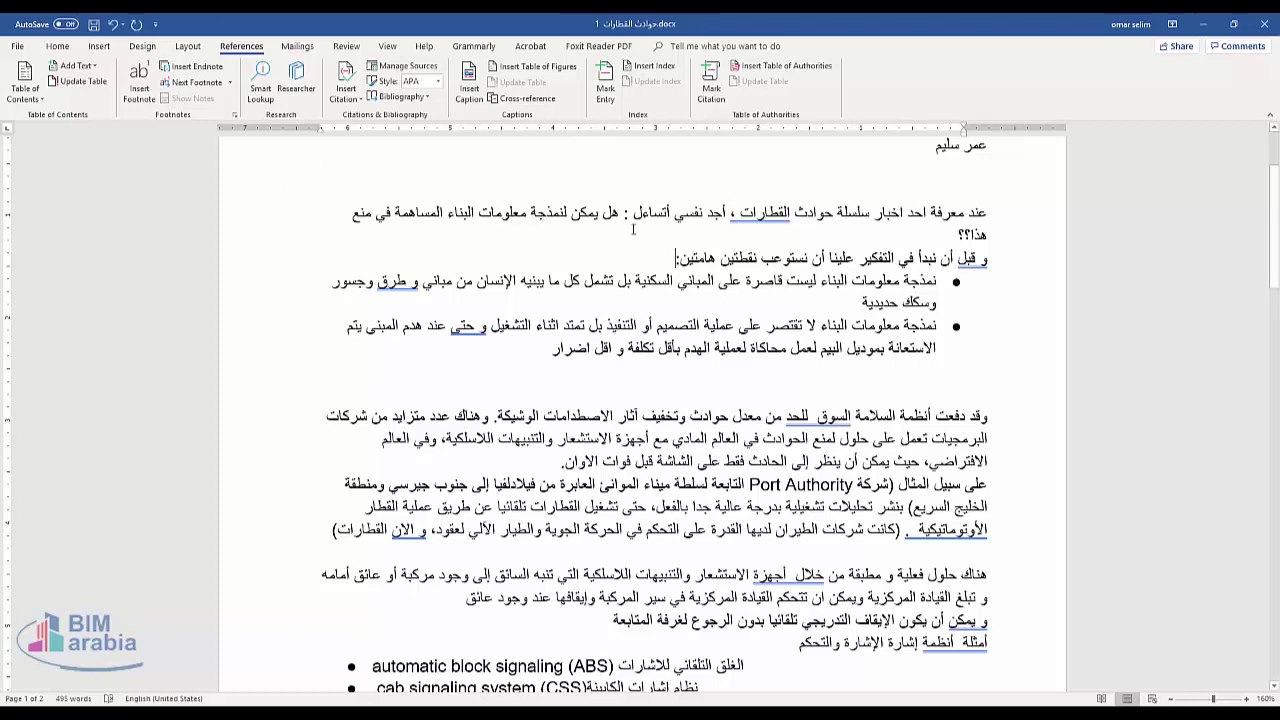
pyautogui.click(348, 100)
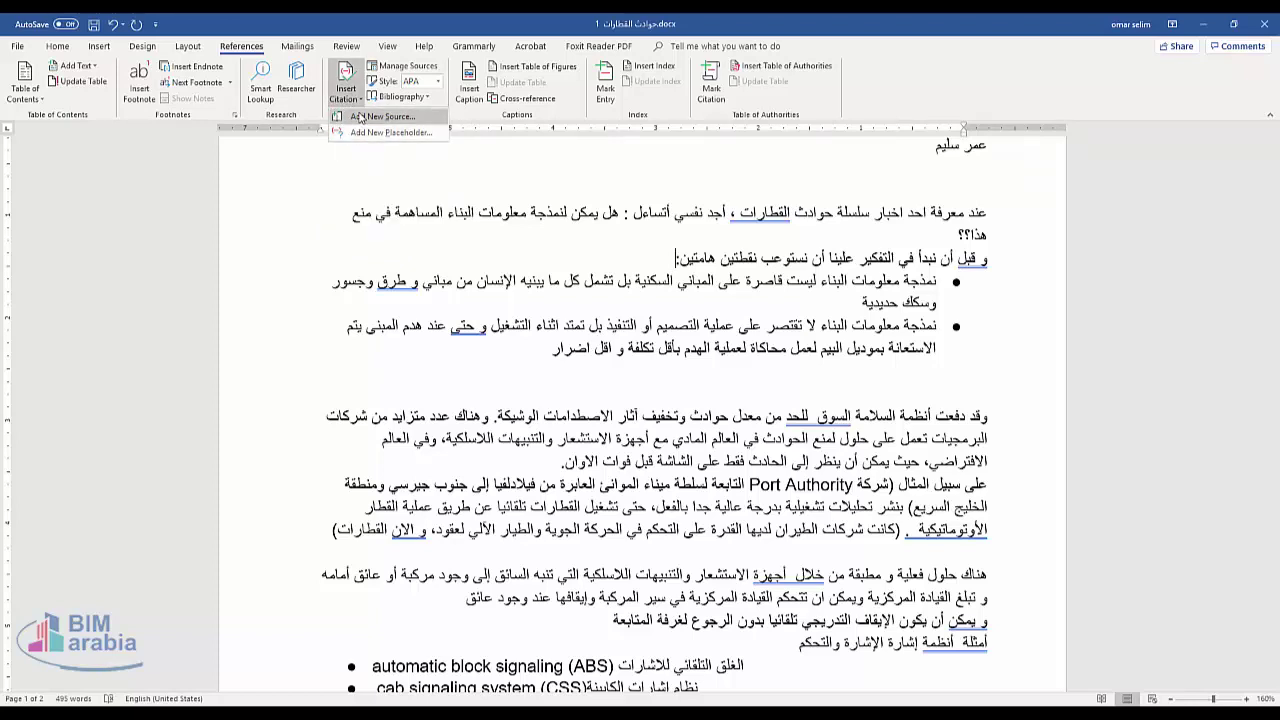
pyautogui.click(360, 118)
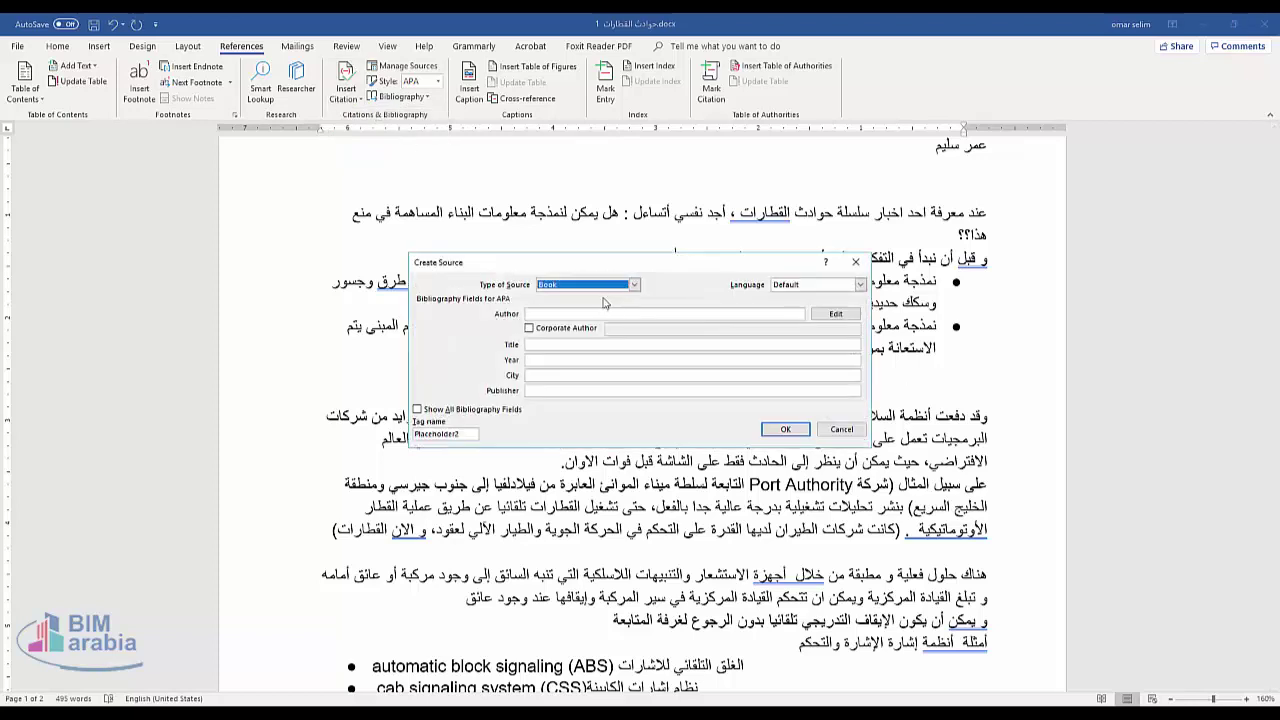
pyautogui.click(592, 288)
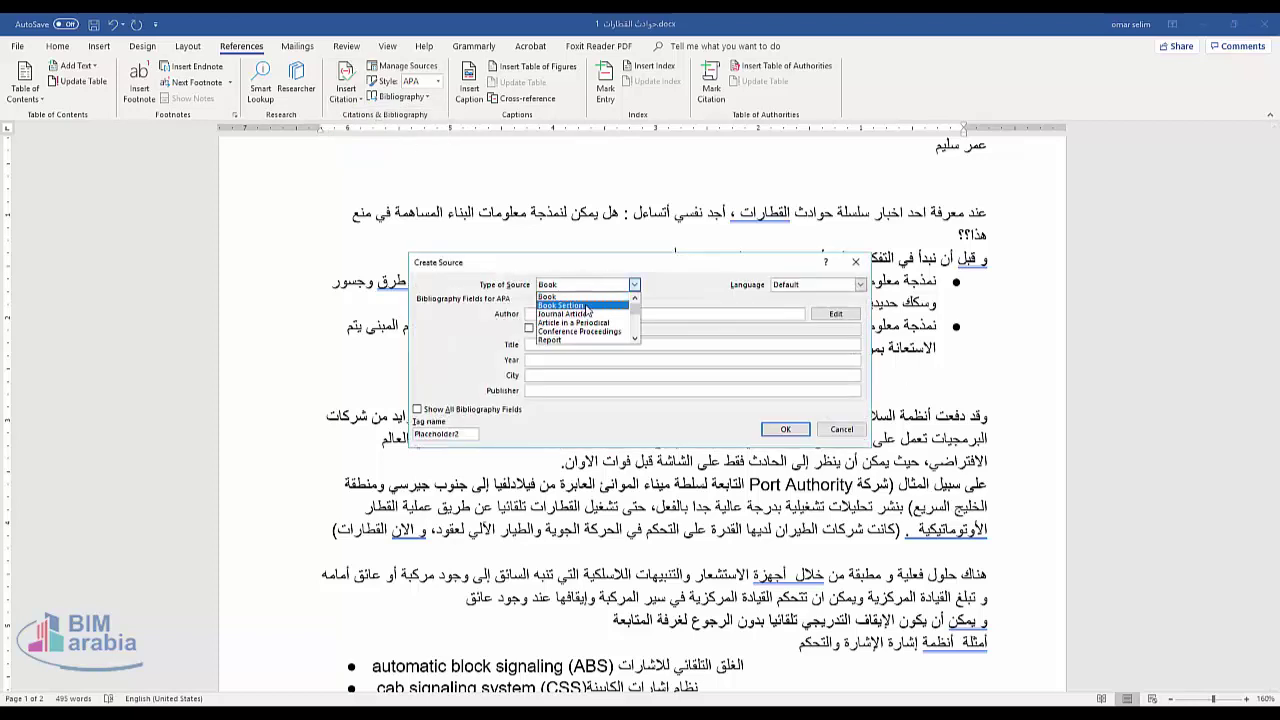
pyautogui.click(503, 288)
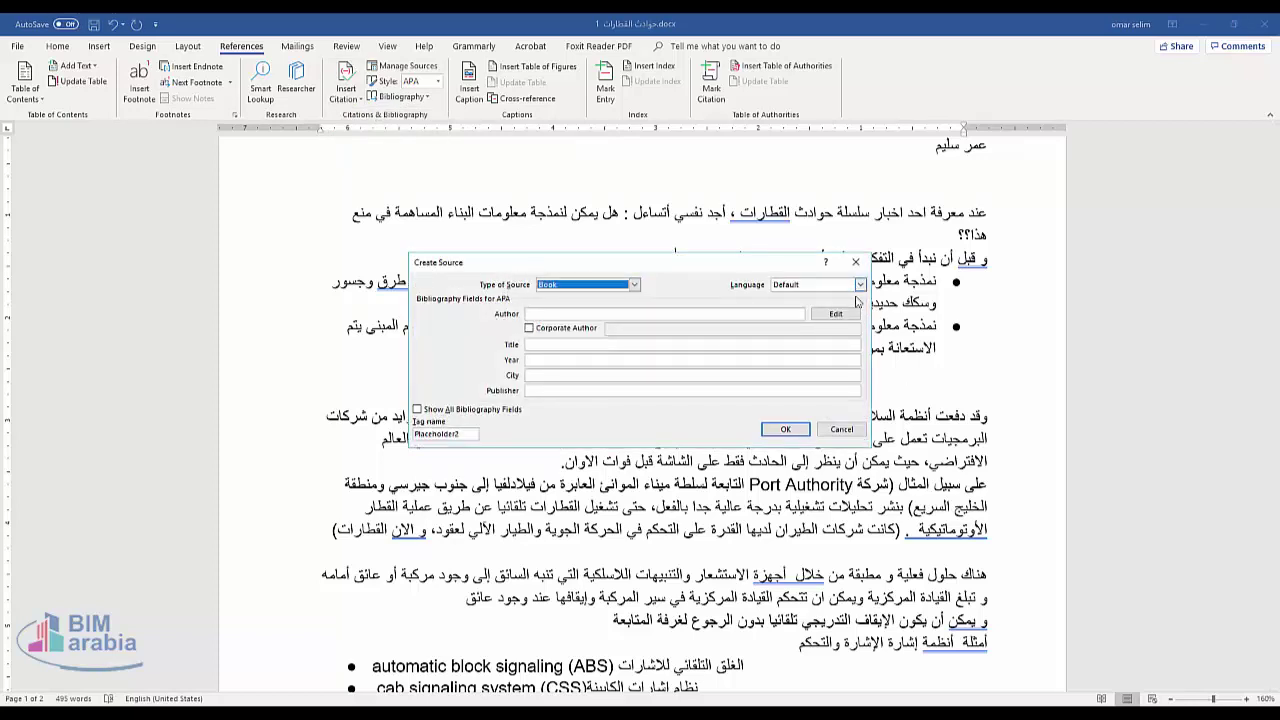
pyautogui.click(860, 284)
pyautogui.click(860, 284)
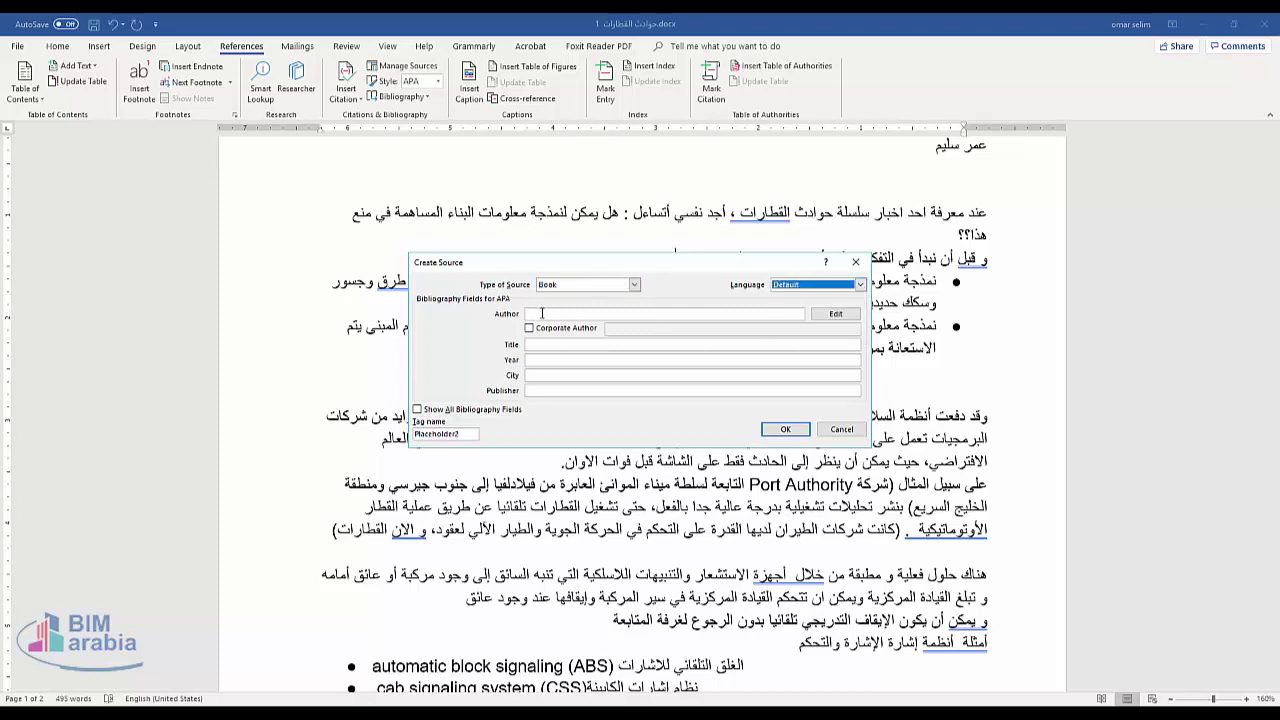
# Step: Enter the author's name, title BIMarabia, year 2019 and city cairo, then insert the citation
pyautogui.click(542, 313)
pyautogui.write('om')
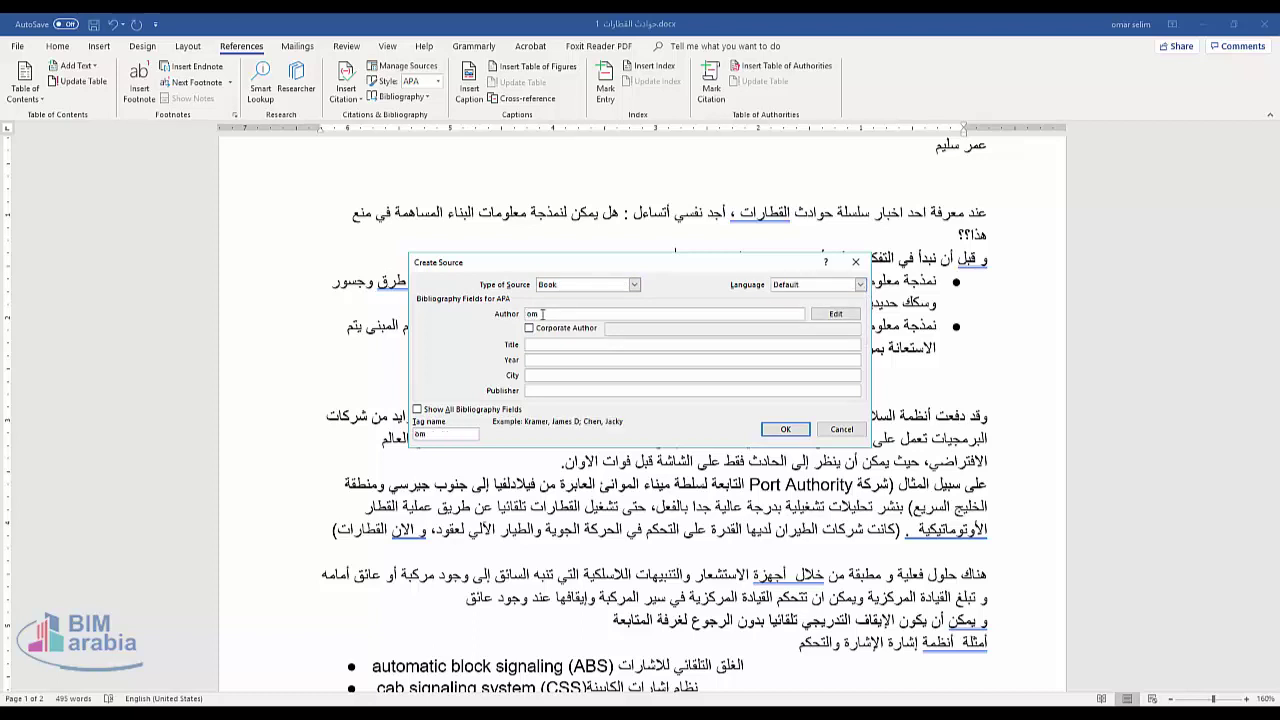
pyautogui.write('ar selim')
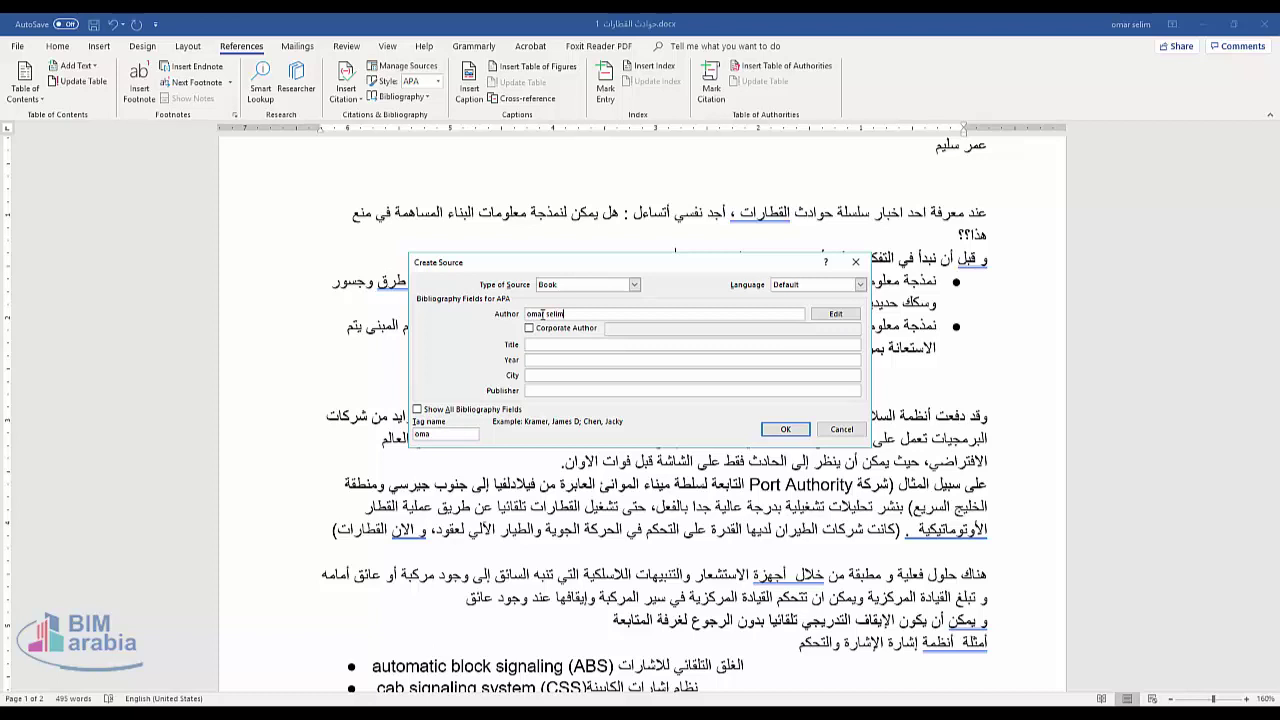
pyautogui.click(594, 344)
pyautogui.write('BIMa')
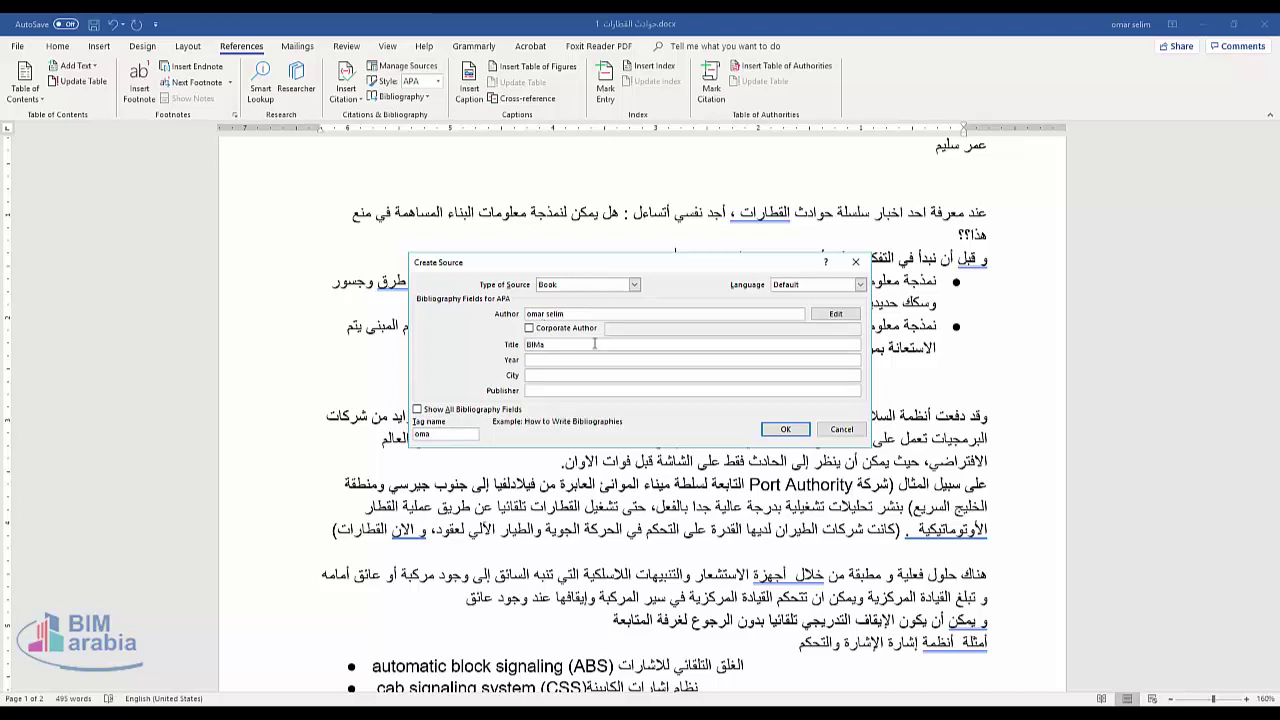
pyautogui.write('rabia')
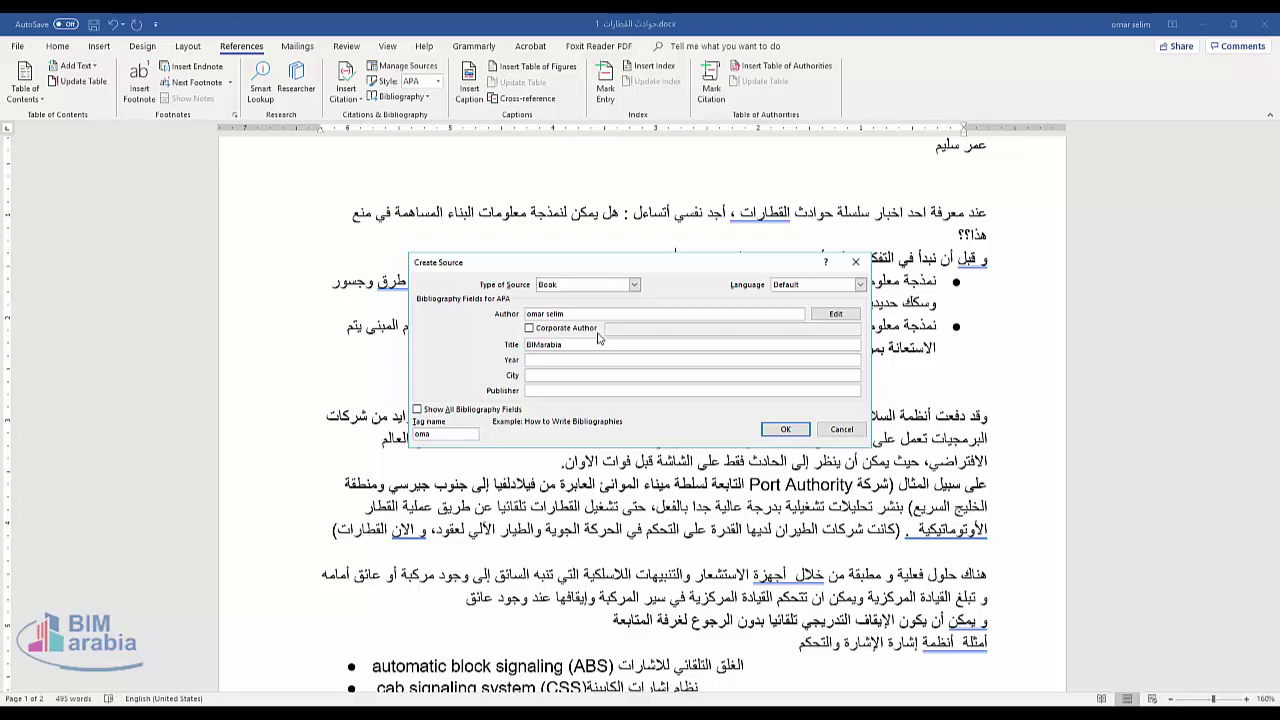
pyautogui.click(582, 357)
pyautogui.write('20')
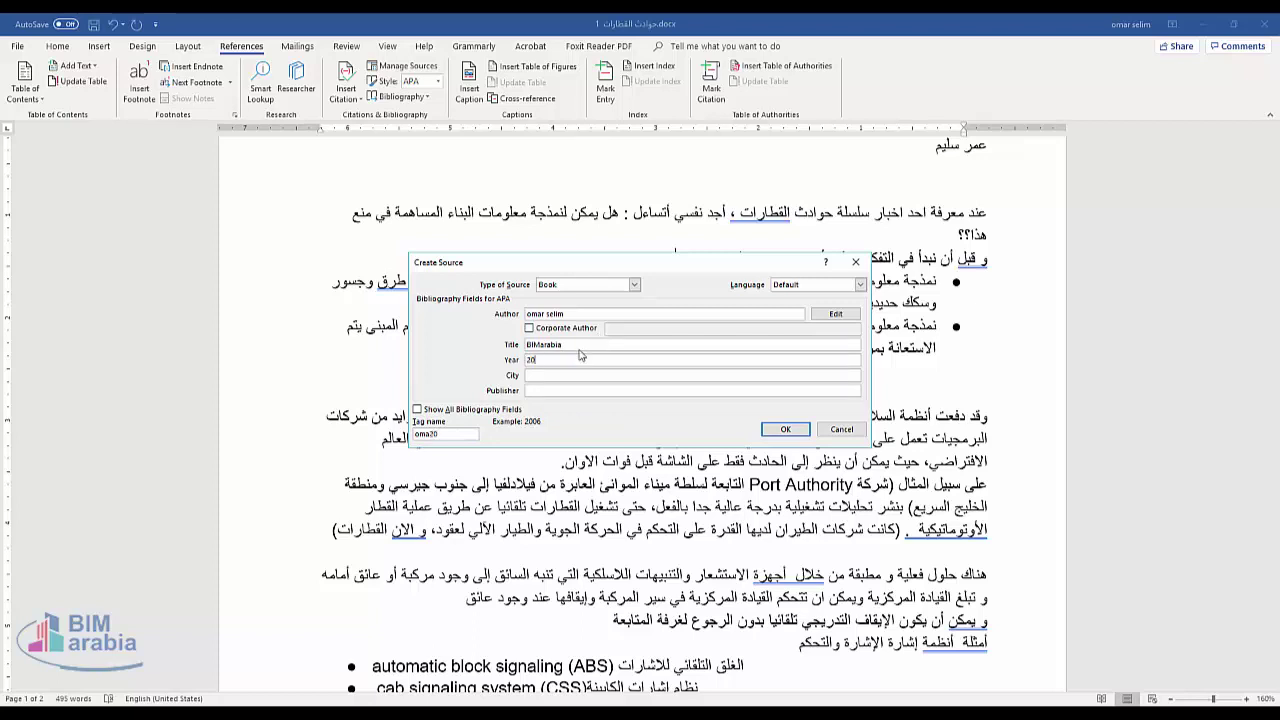
pyautogui.write('19')
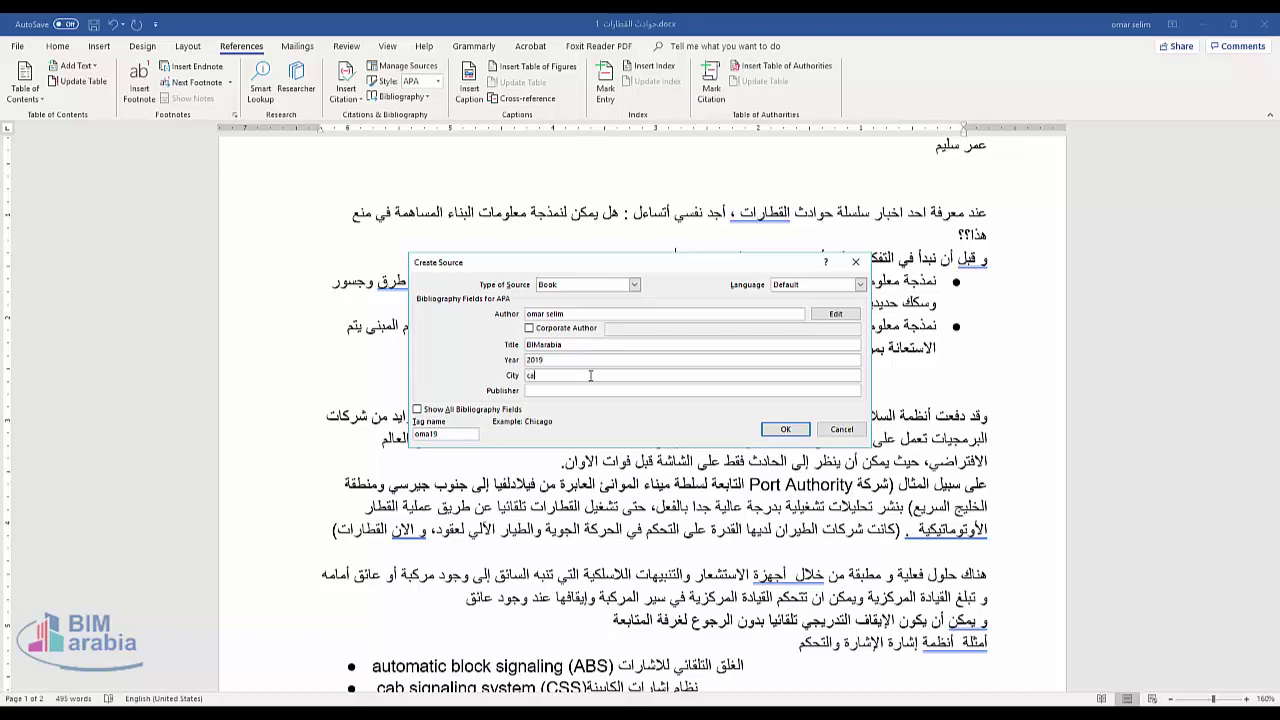
pyautogui.write('iro')
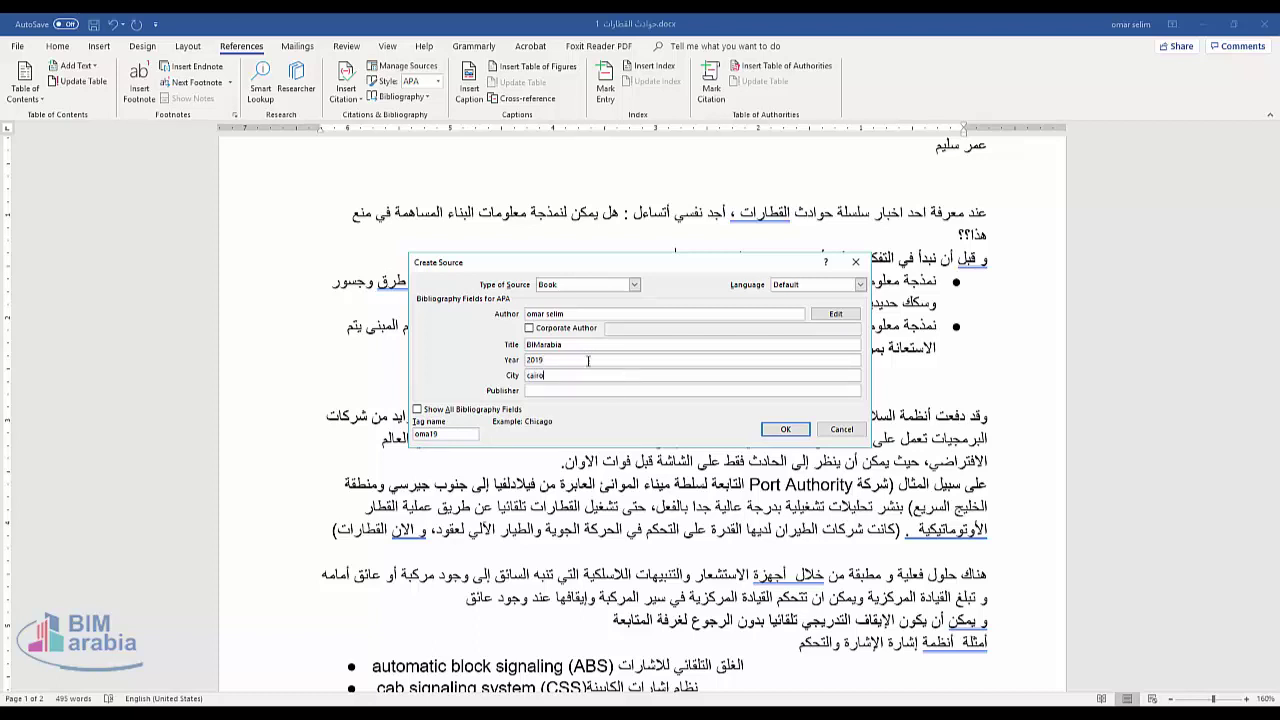
pyautogui.click(563, 391)
pyautogui.click(418, 409)
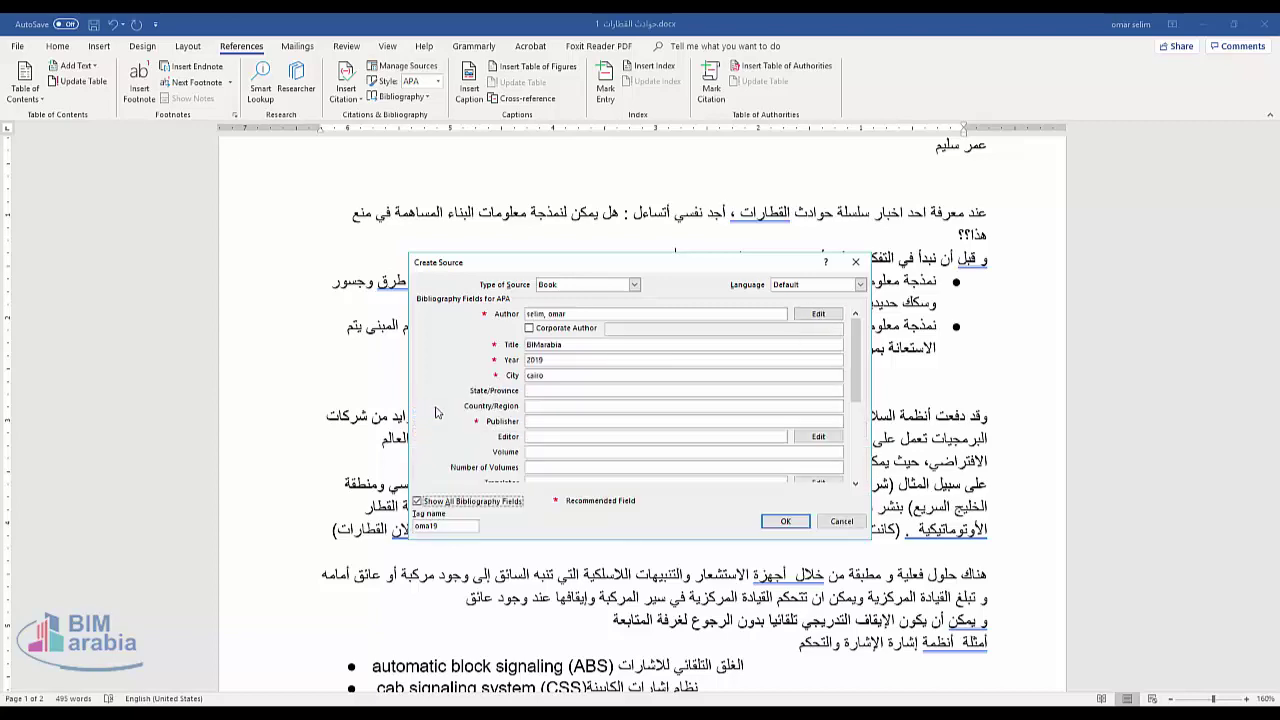
pyautogui.click(481, 502)
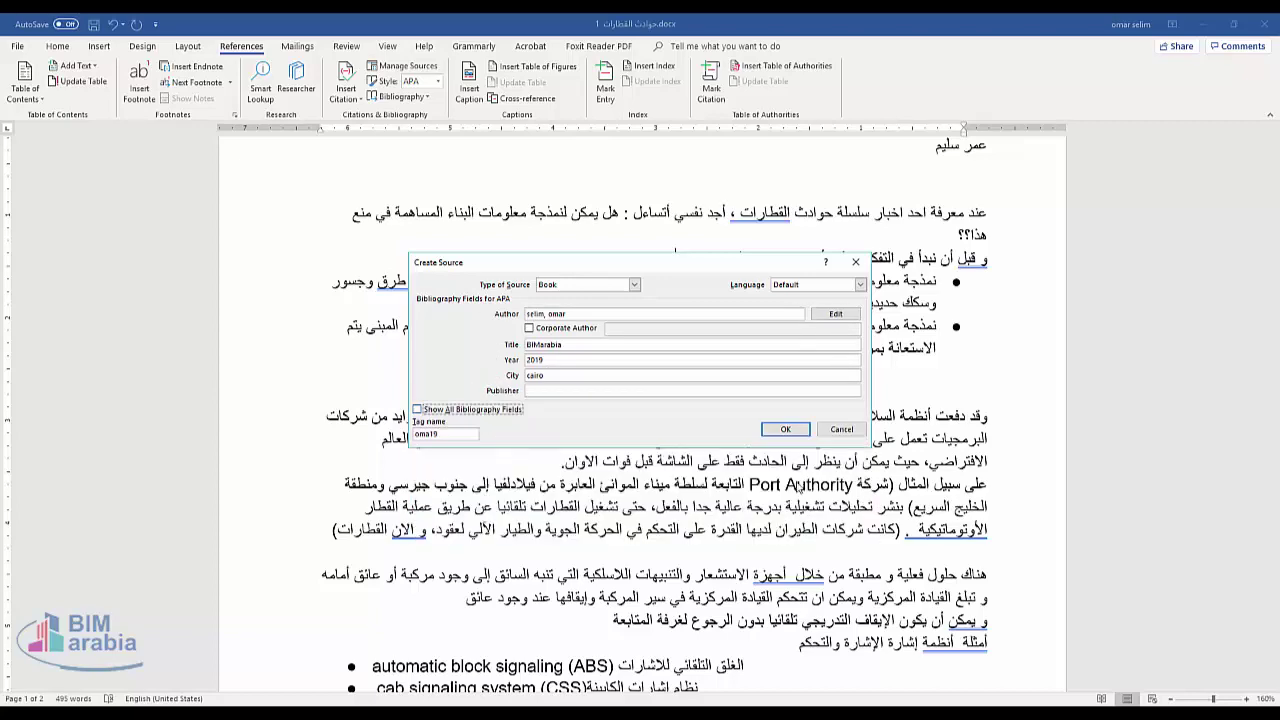
pyautogui.click(785, 430)
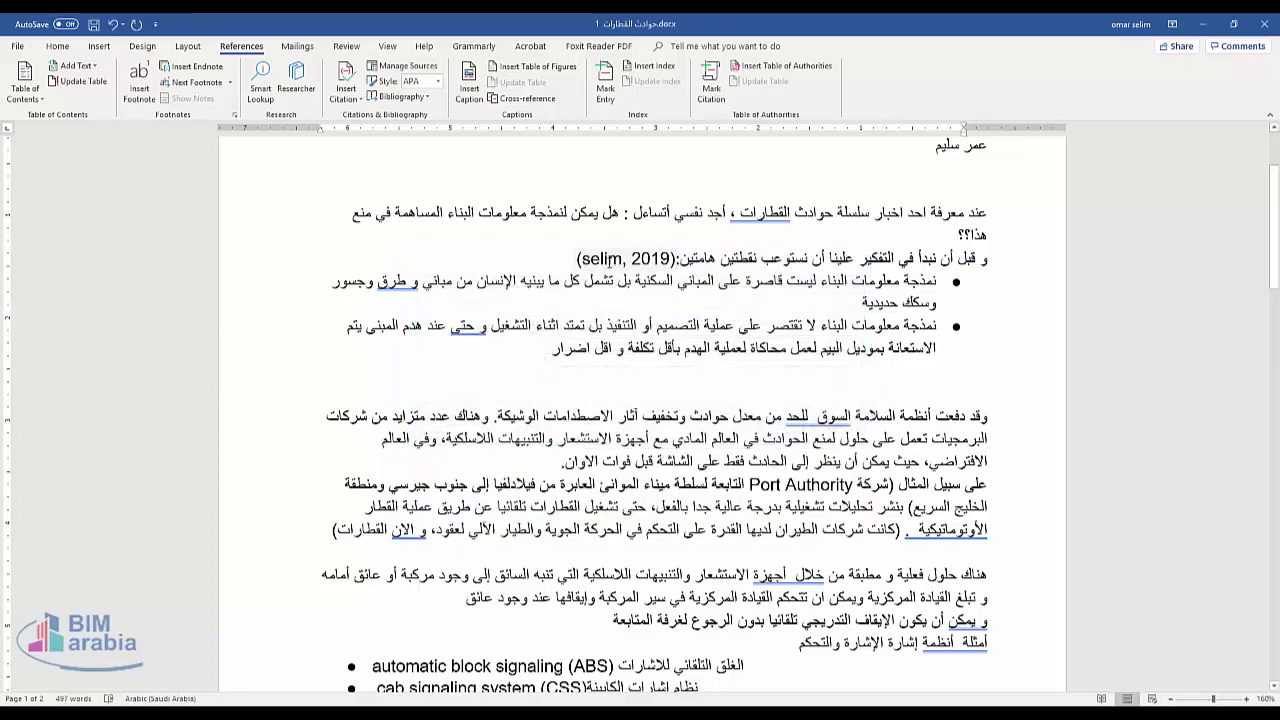
pyautogui.click(622, 258)
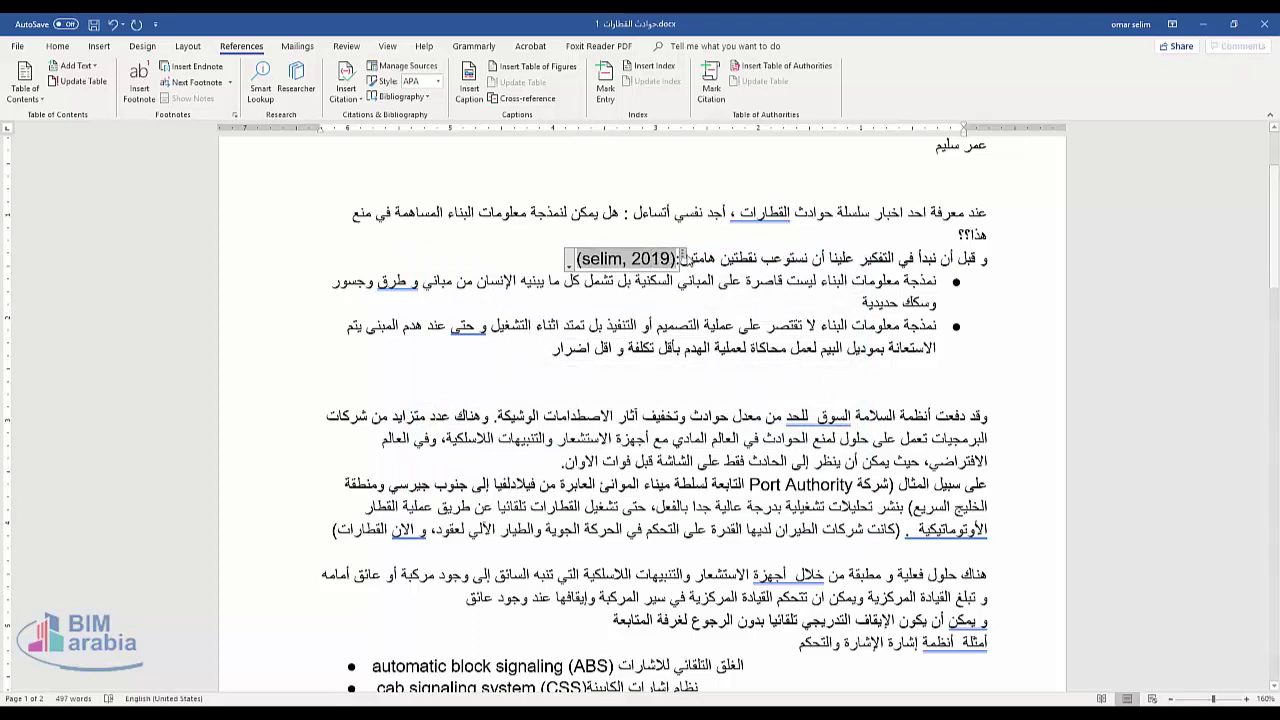
pyautogui.click(683, 256)
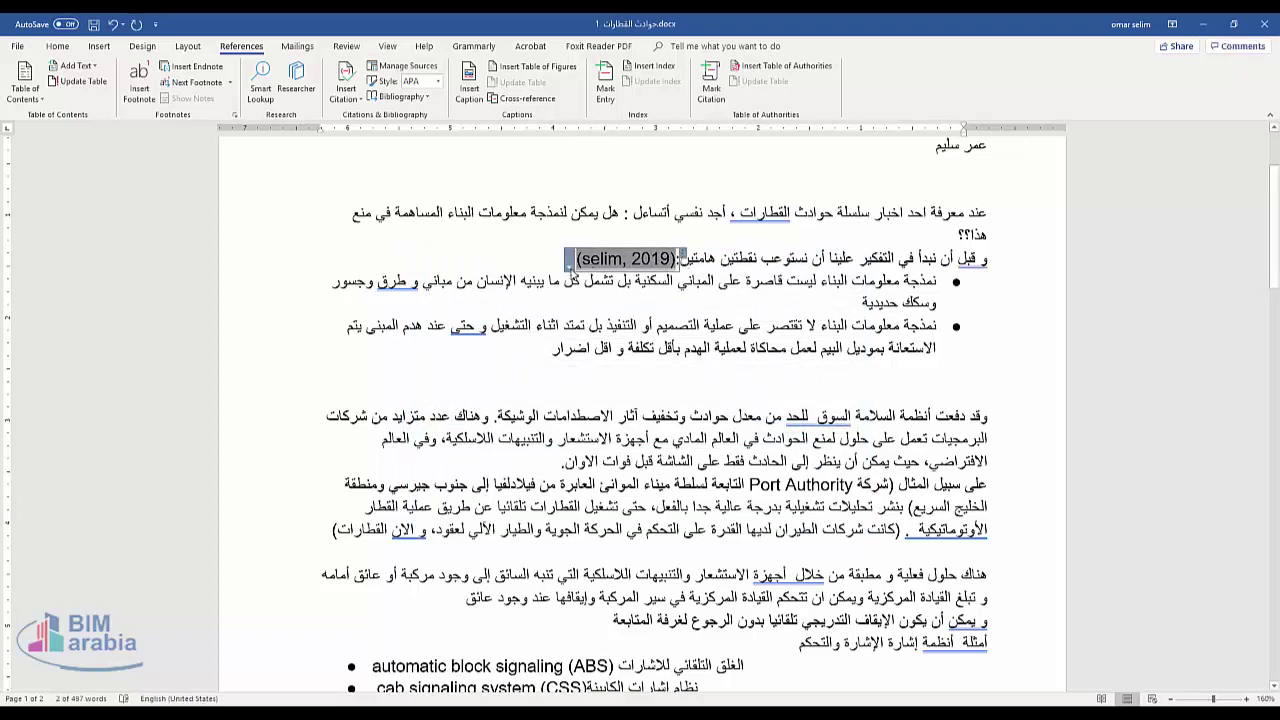
pyautogui.rightClick(571, 271)
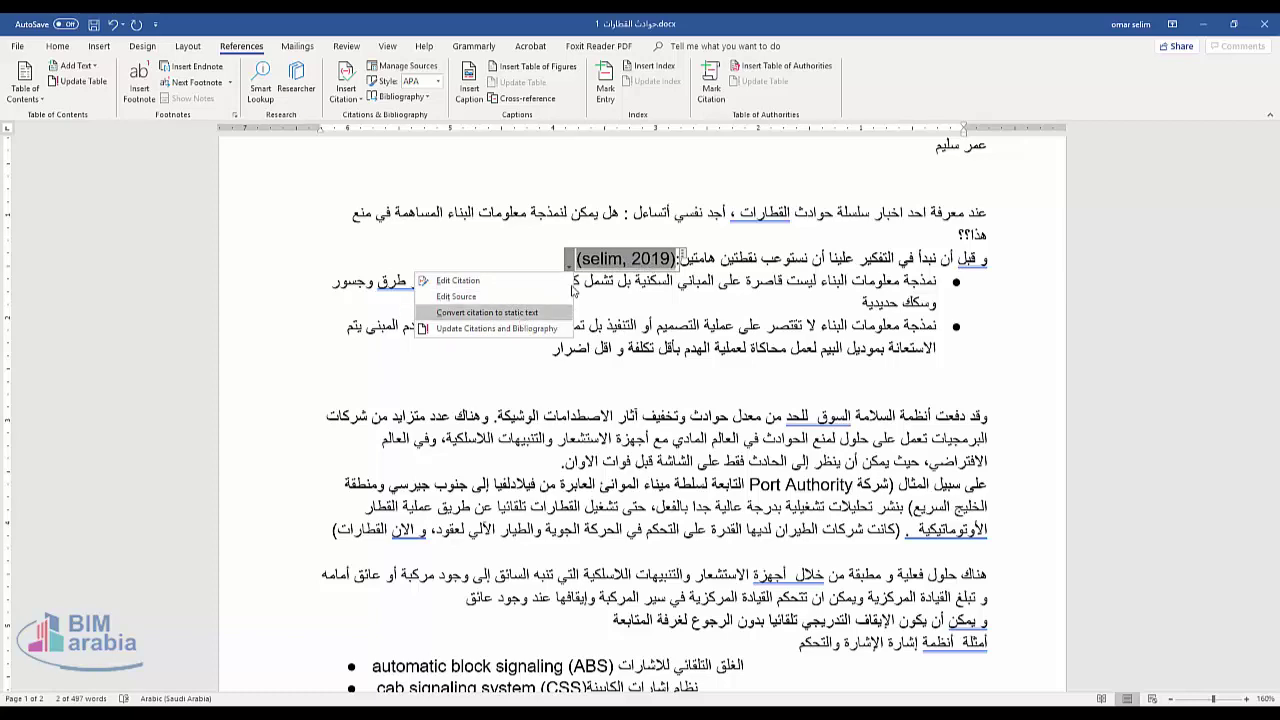
pyautogui.click(597, 266)
# Step: After قبل فوات الاوان, add a new source and enter its author's name and year 2019
pyautogui.scroll(-2, 711, 362)
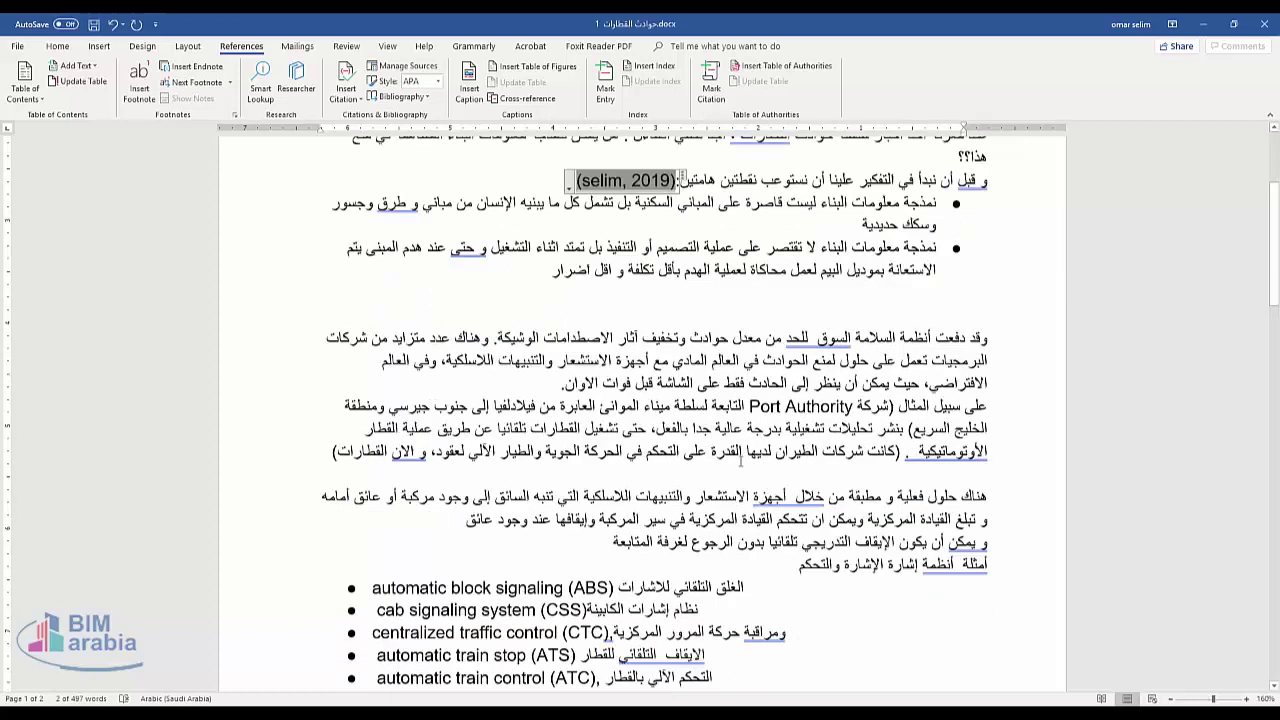
pyautogui.scroll(-10, 737, 449)
pyautogui.scroll(7, 722, 380)
pyautogui.scroll(1, 722, 380)
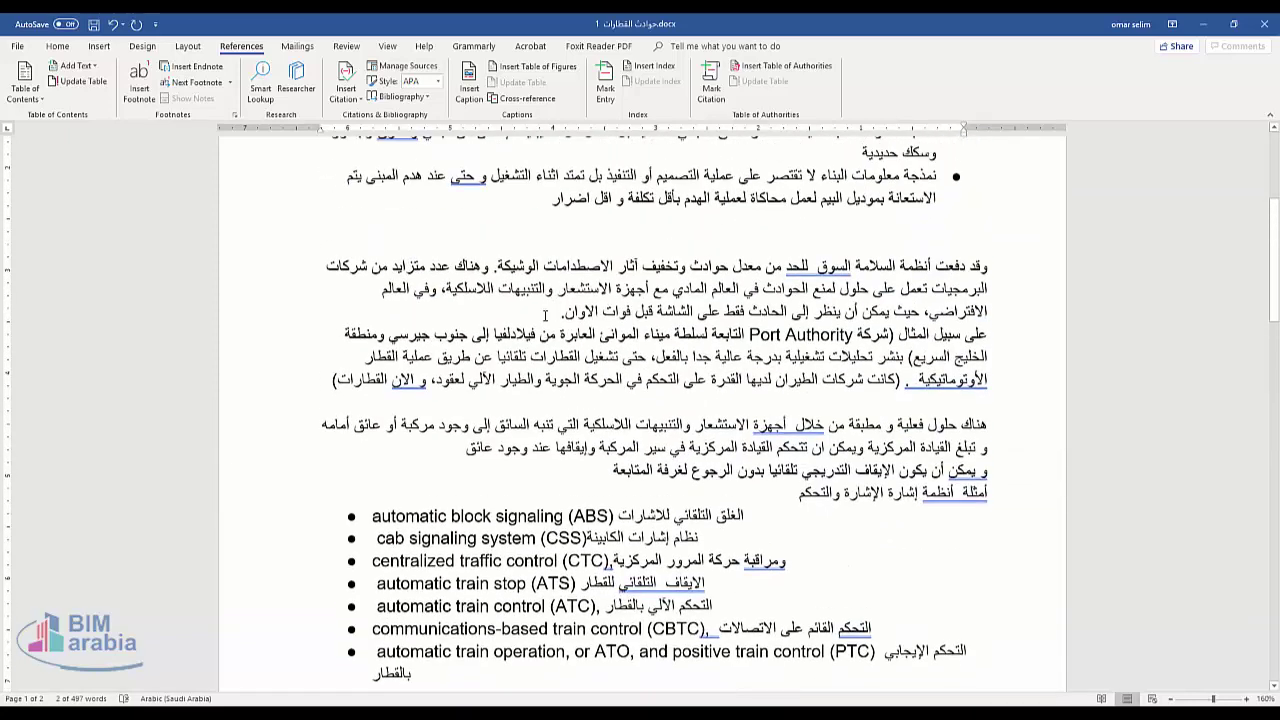
pyautogui.click(538, 314)
pyautogui.click(345, 88)
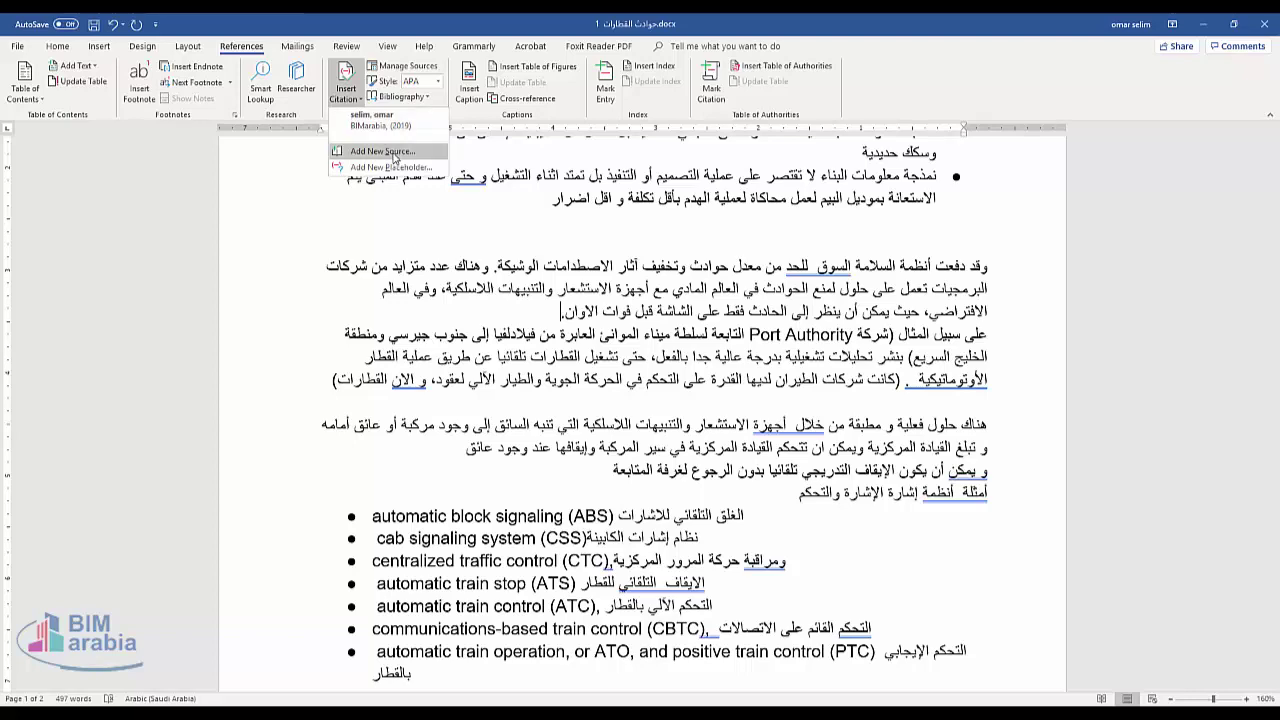
pyautogui.click(393, 151)
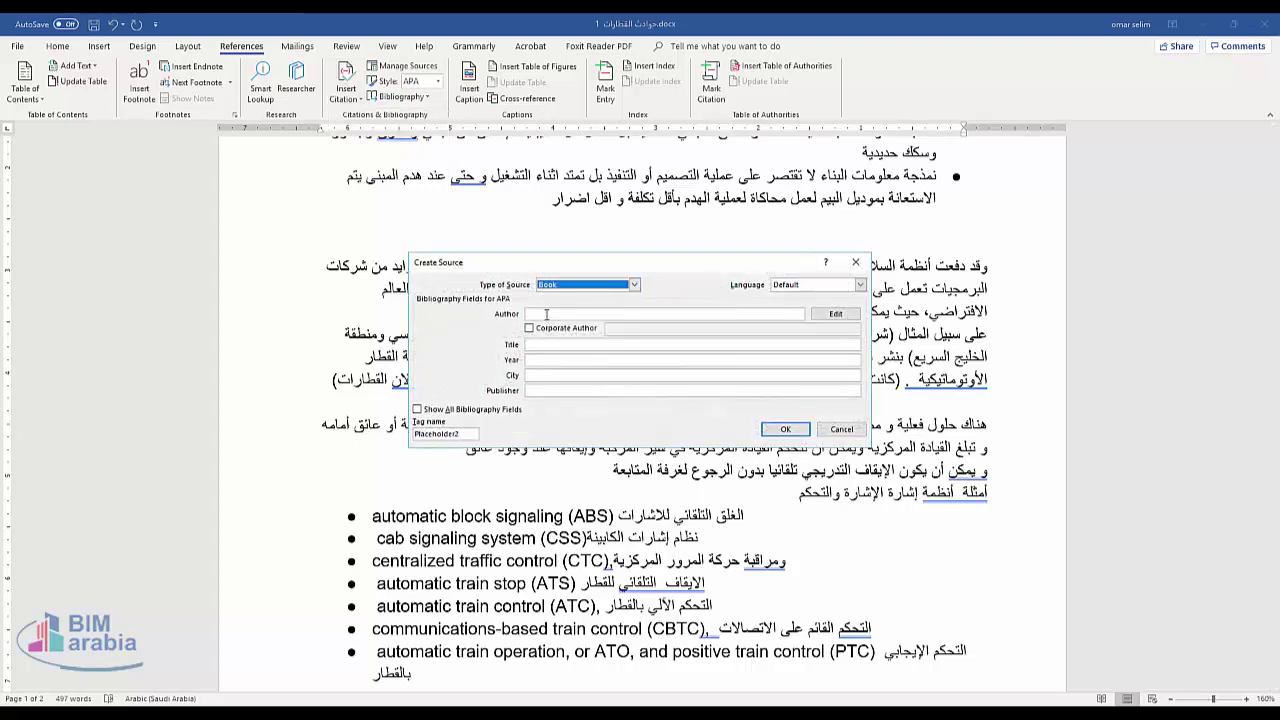
pyautogui.click(546, 313)
pyautogui.write('moaz')
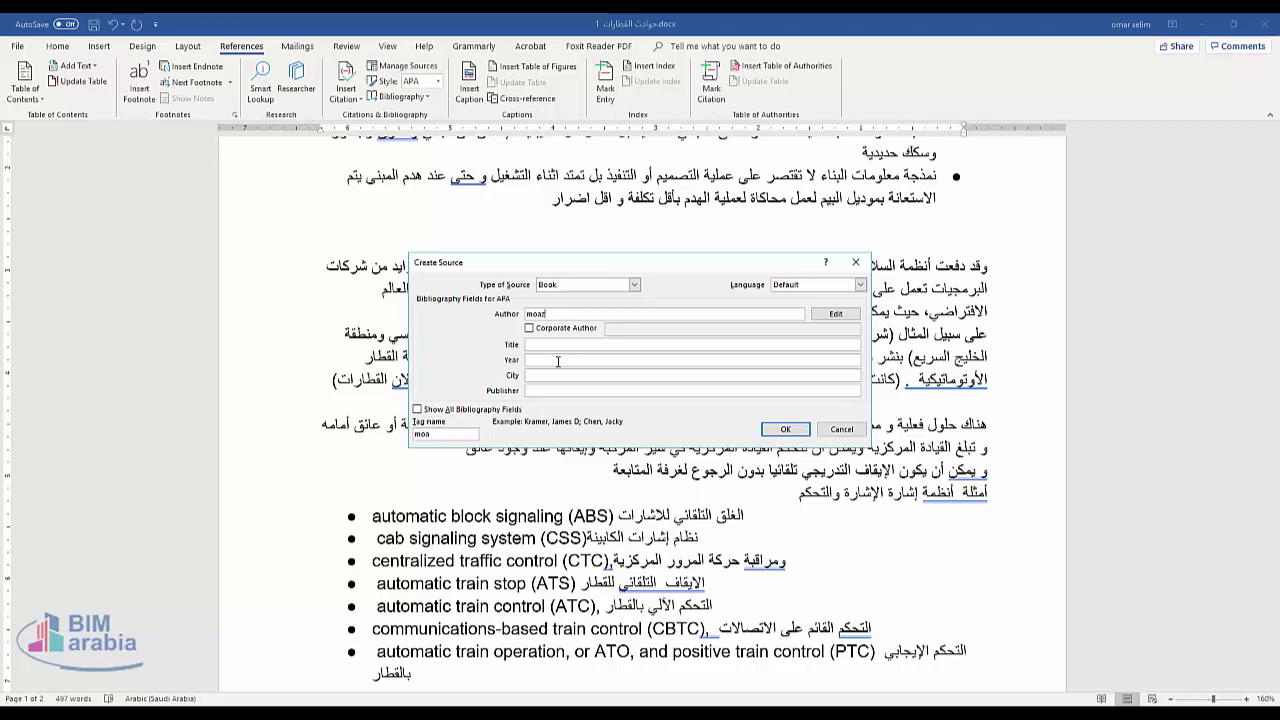
pyautogui.click(557, 360)
# Step: Change the second source to Journal Article, show all its fields, and insert the citation
pyautogui.click(831, 313)
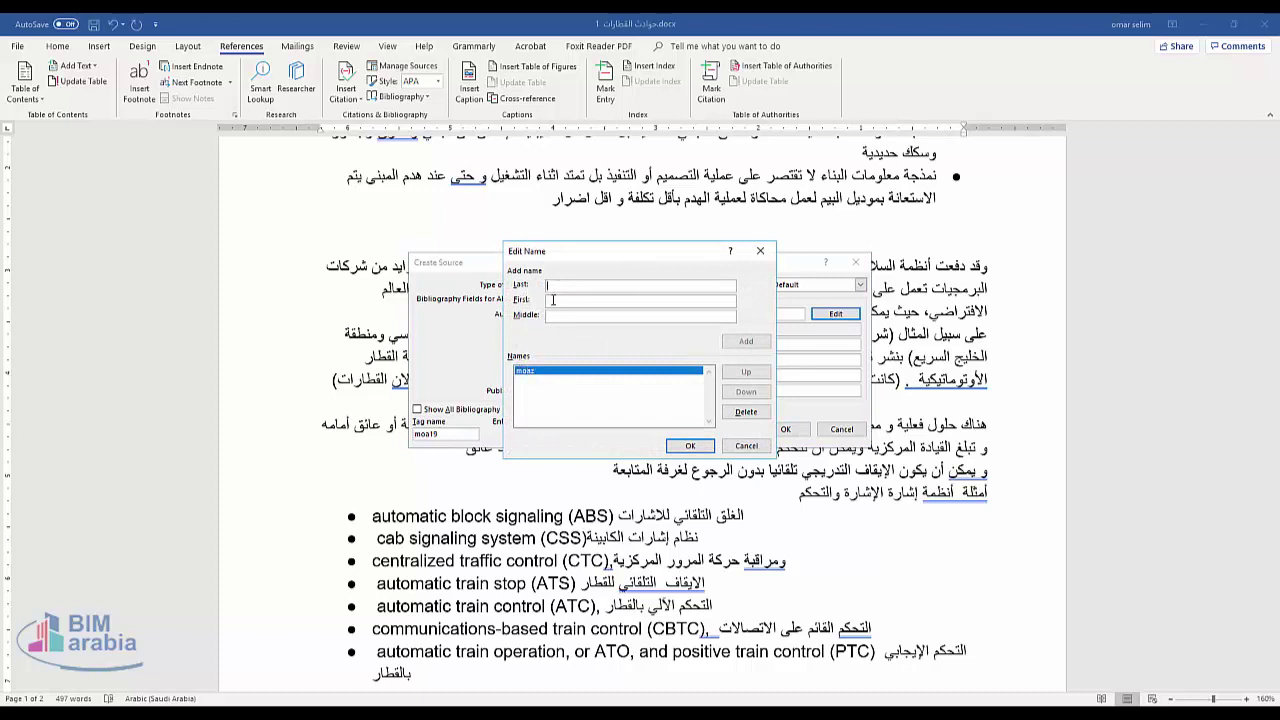
pyautogui.click(690, 445)
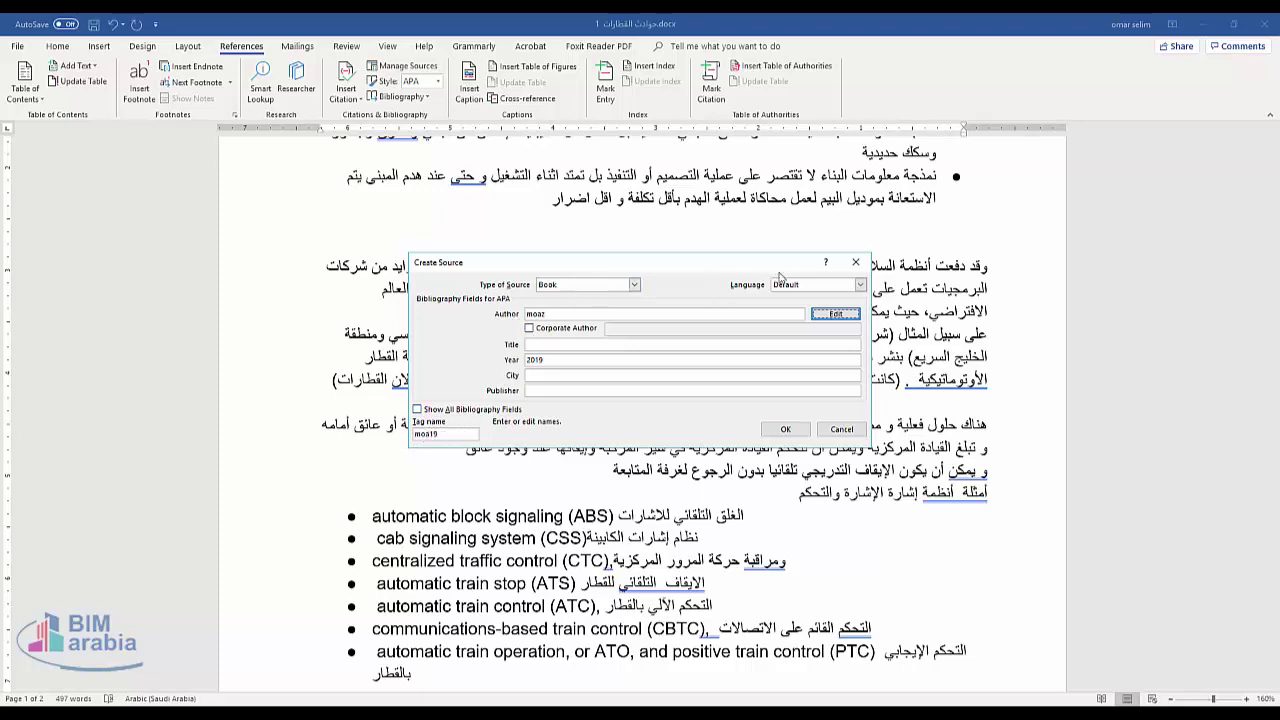
pyautogui.click(578, 285)
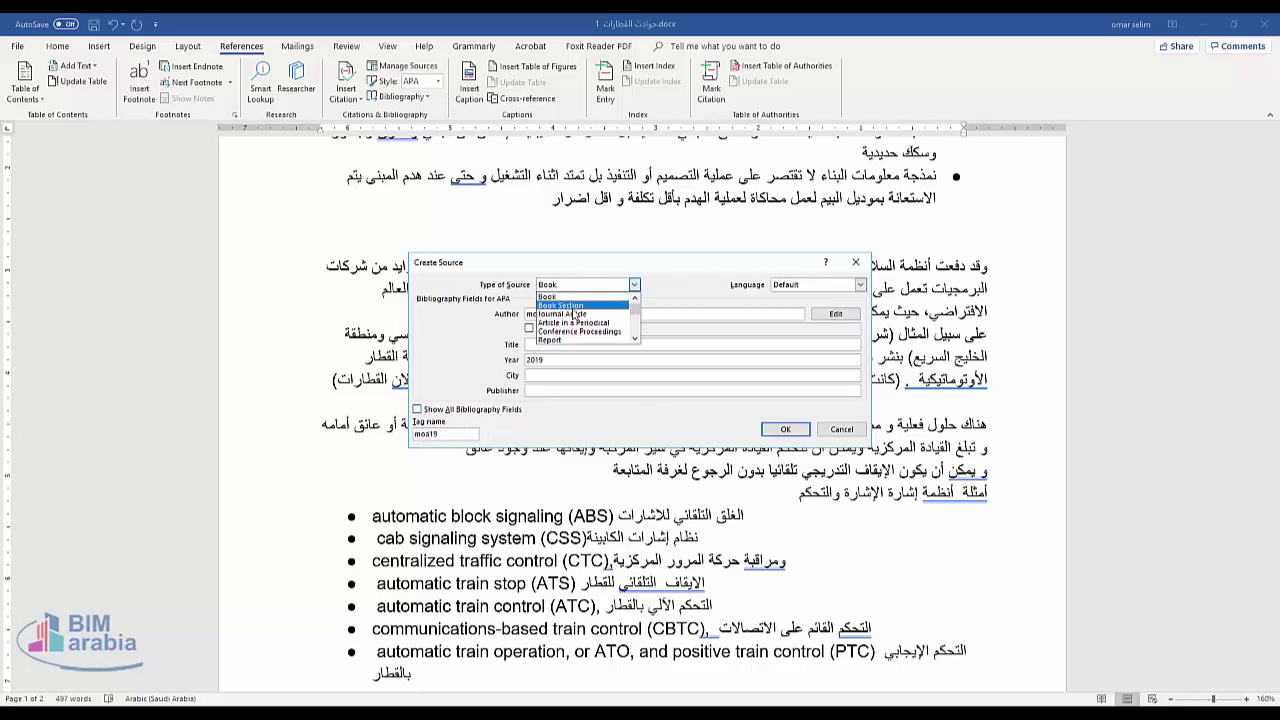
pyautogui.click(575, 314)
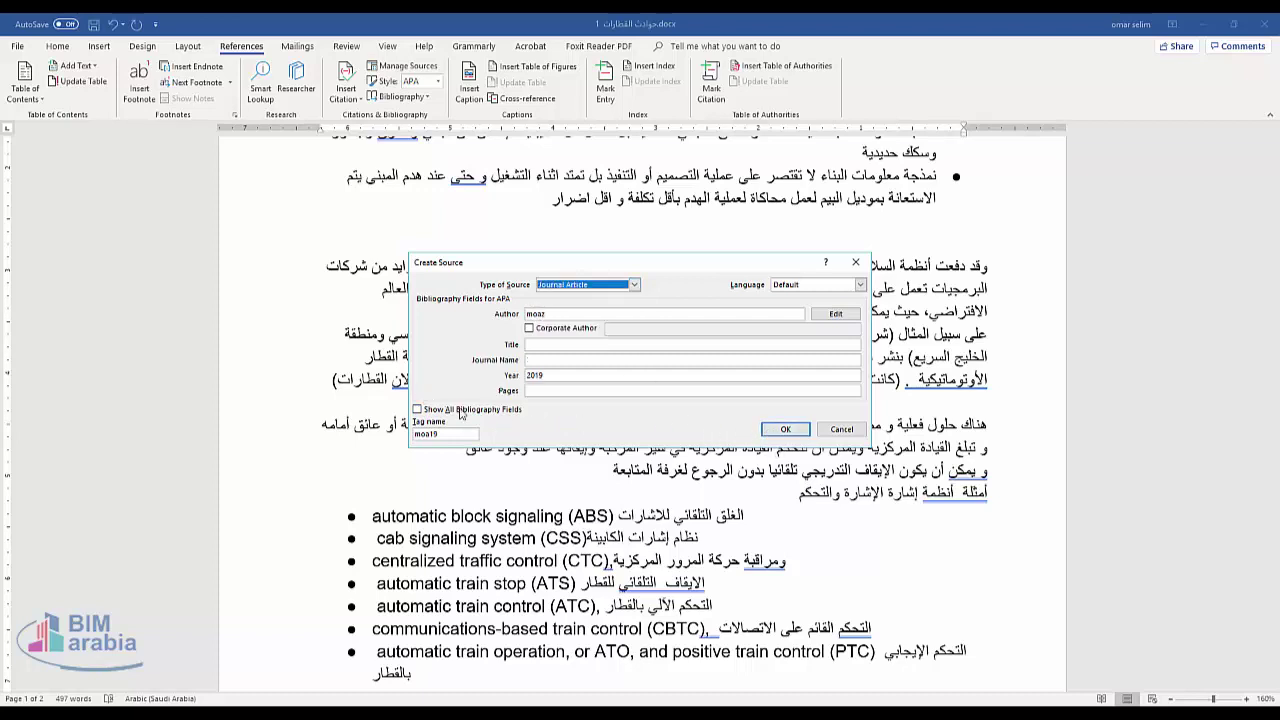
pyautogui.click(418, 409)
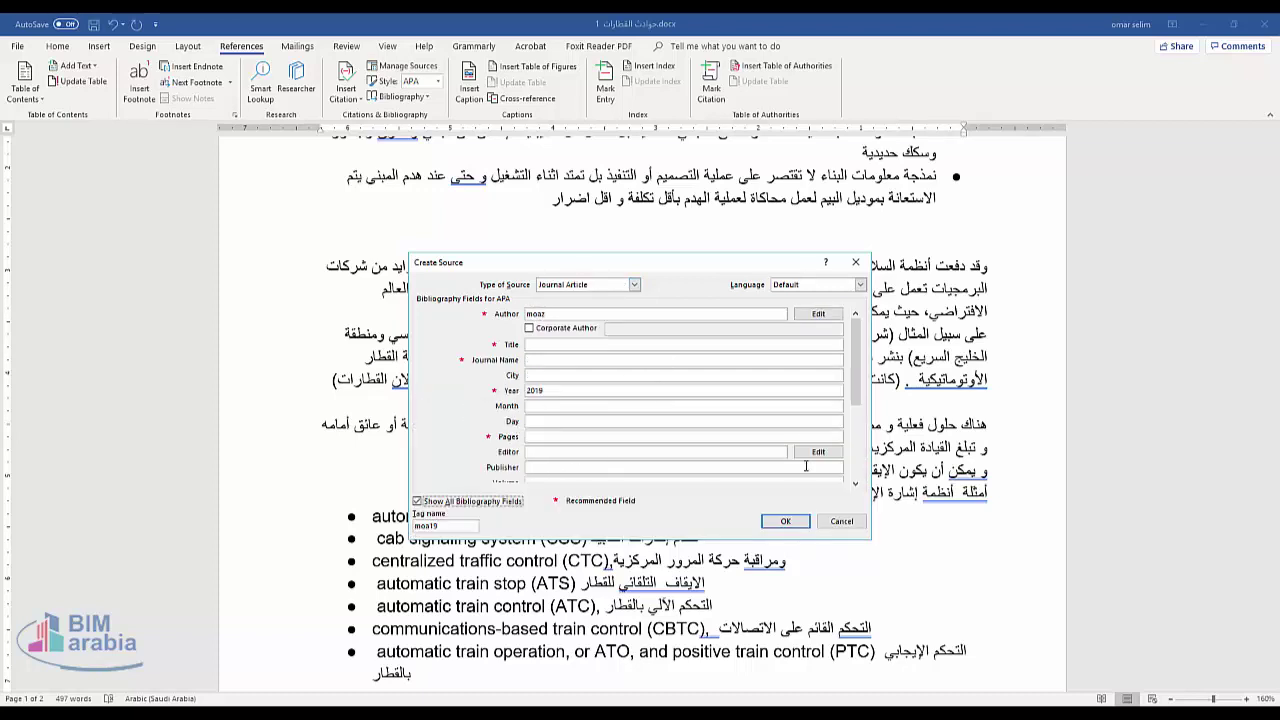
pyautogui.click(785, 521)
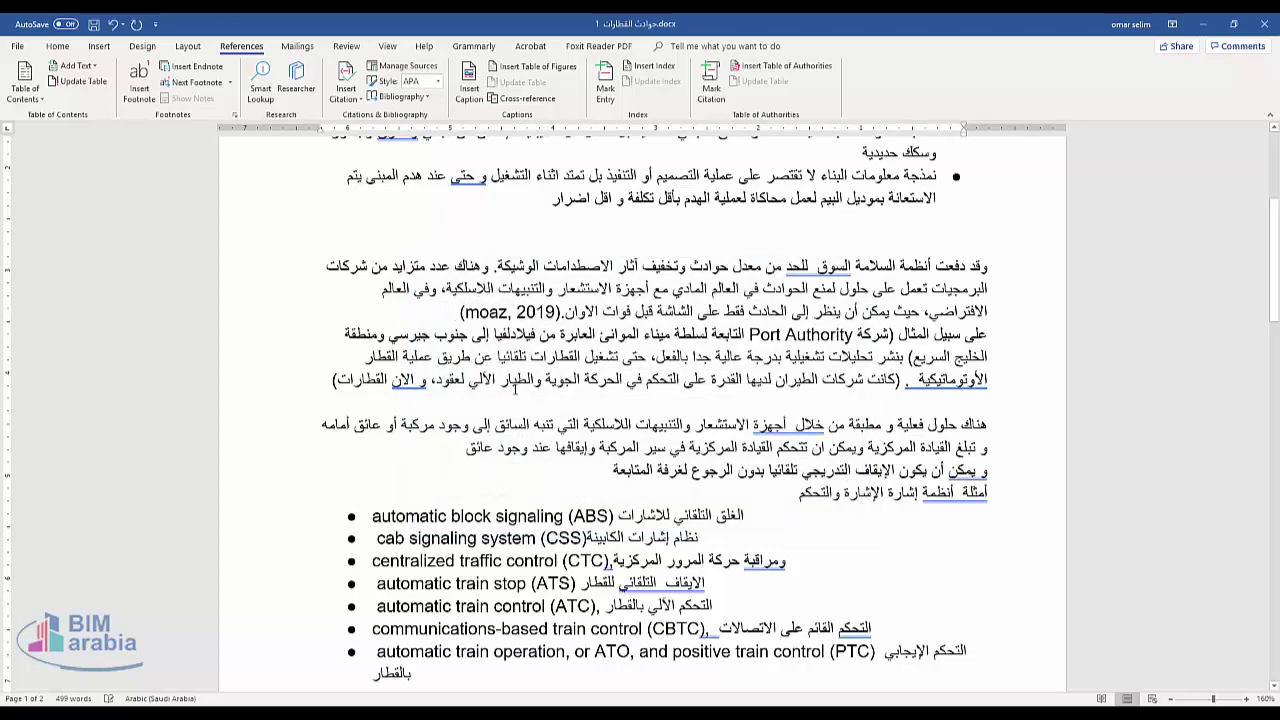
# Step: Insert a page break after the last reference in the المراجع list
pyautogui.scroll(-7, 560, 415)
pyautogui.scroll(-10, 603, 443)
pyautogui.scroll(-10, 700, 500)
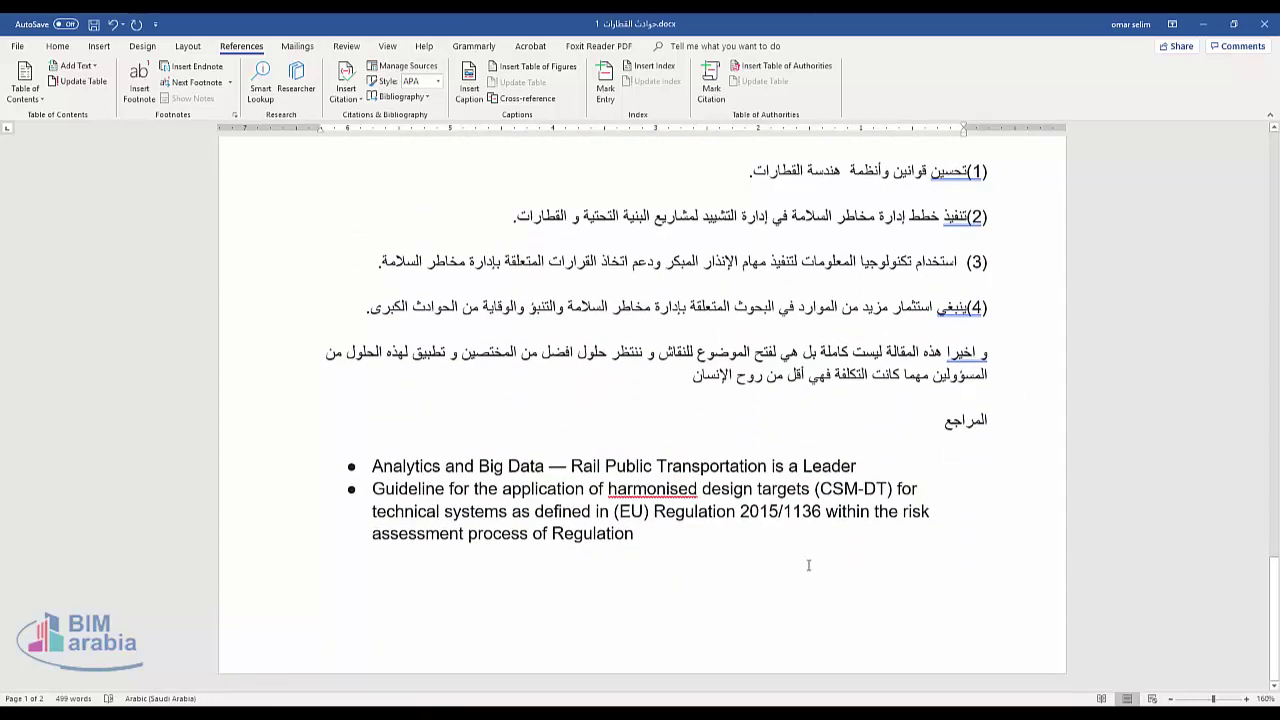
pyautogui.click(741, 553)
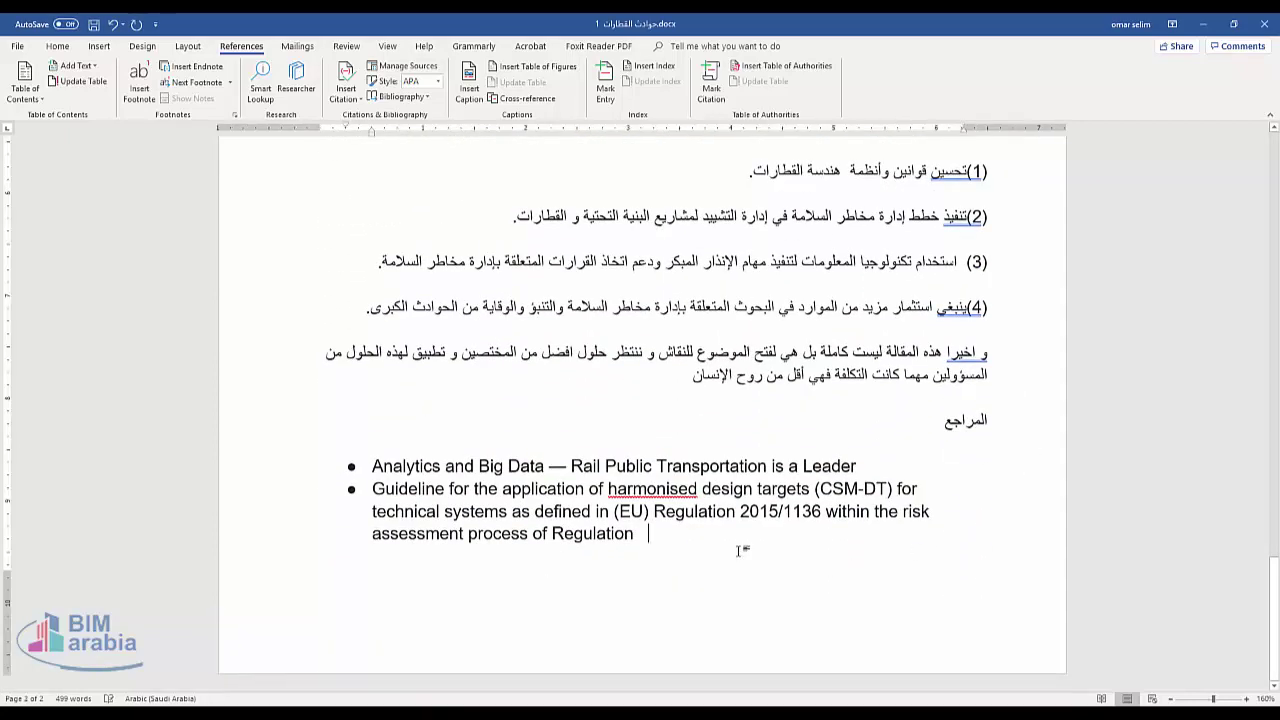
pyautogui.click(99, 46)
pyautogui.click(75, 88)
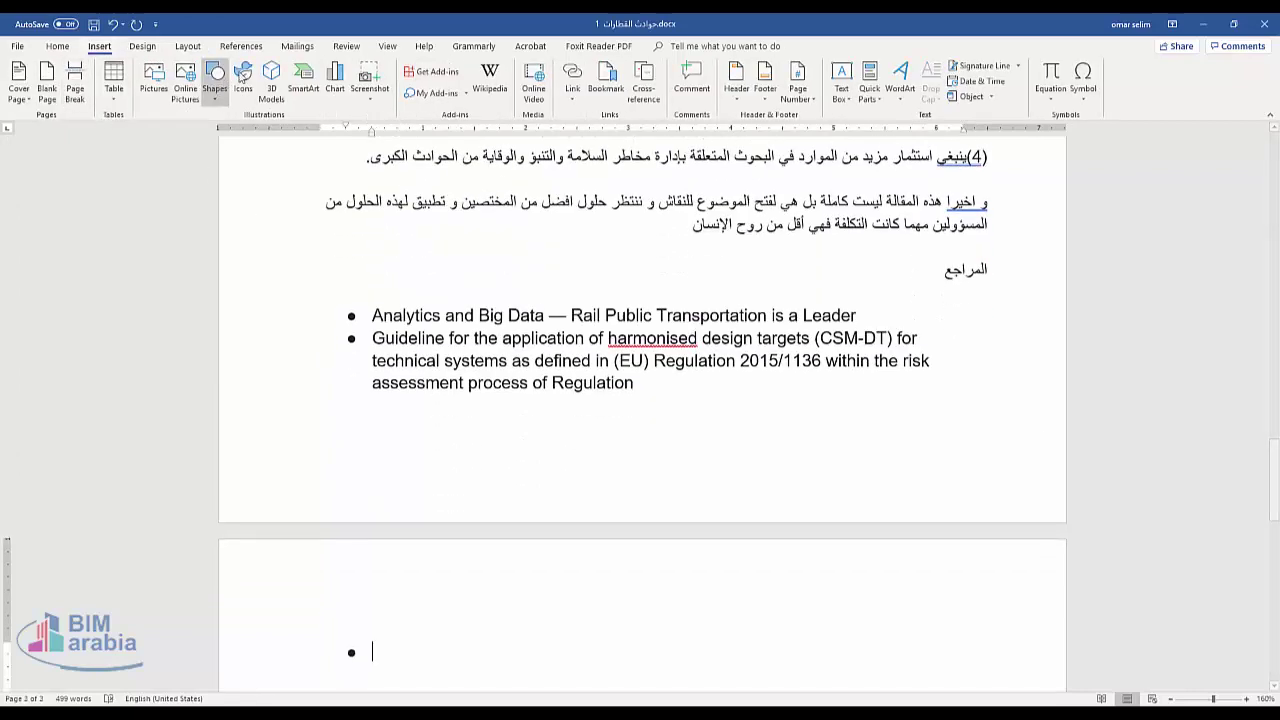
pyautogui.click(241, 47)
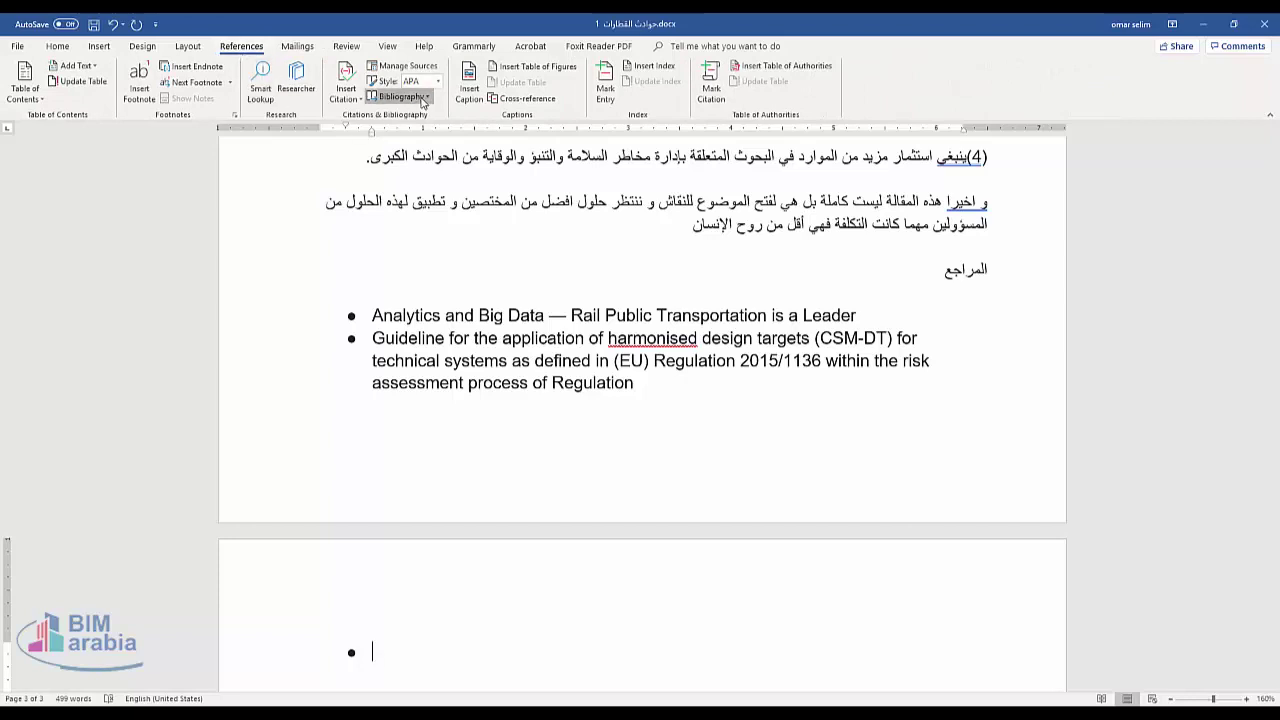
# Step: Insert the built-in Works Cited bibliography on the new third page
pyautogui.click(421, 97)
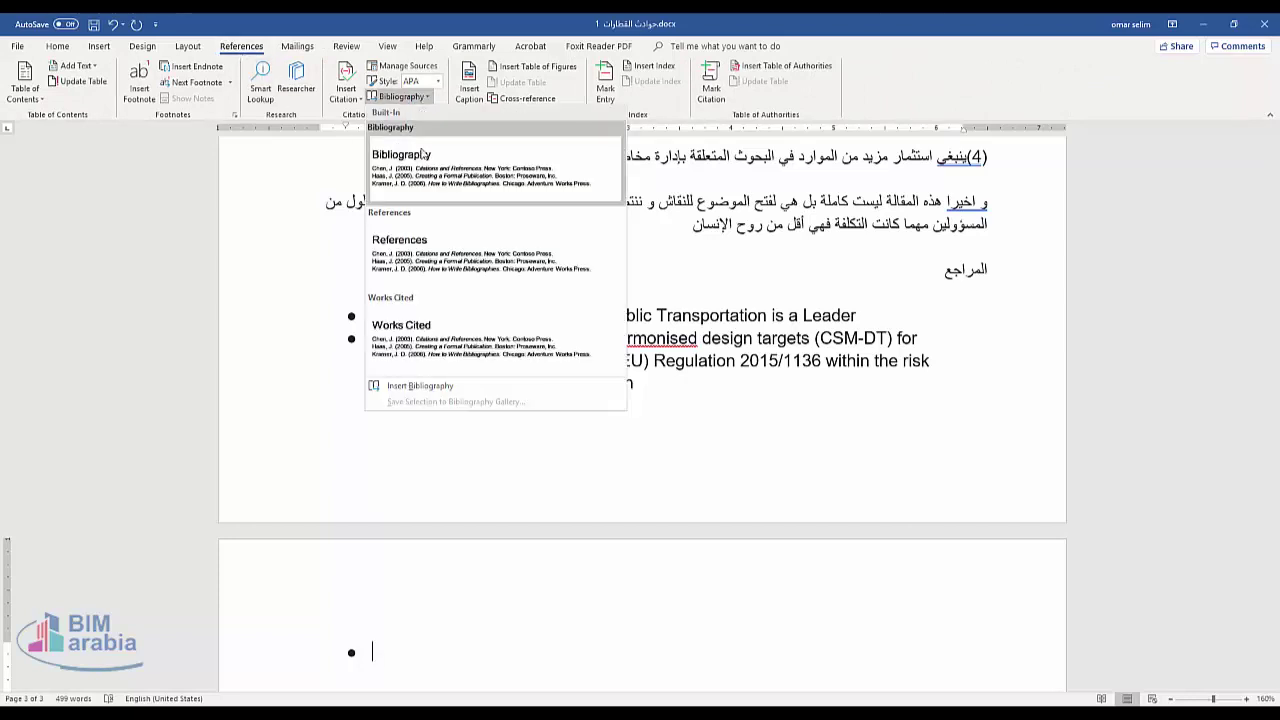
pyautogui.click(412, 335)
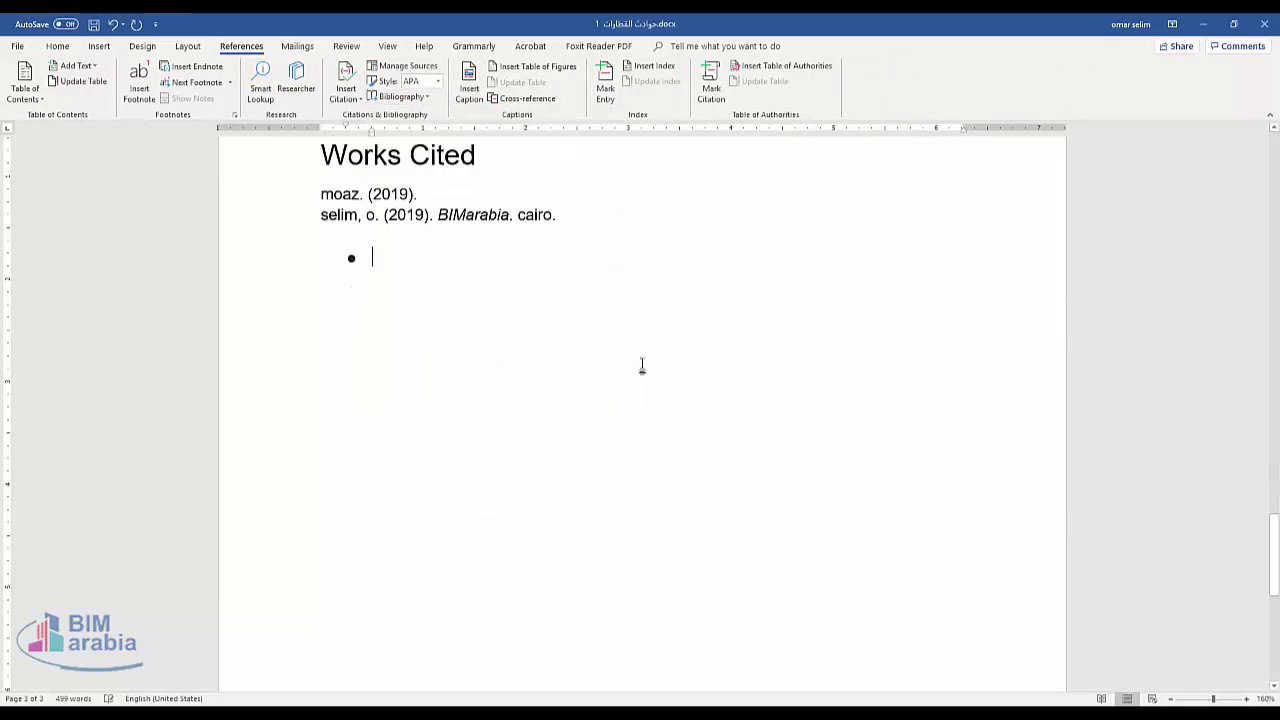
pyautogui.scroll(-1, 640, 366)
pyautogui.scroll(2, 417, 291)
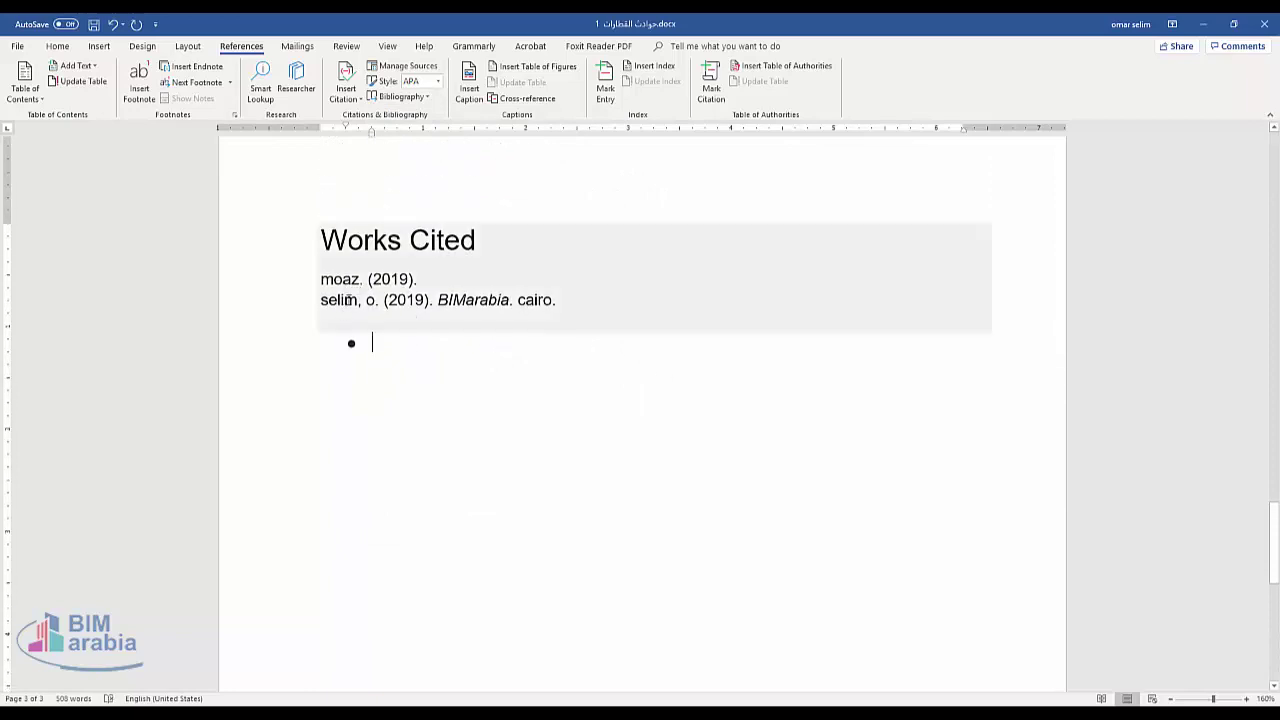
pyautogui.click(354, 280)
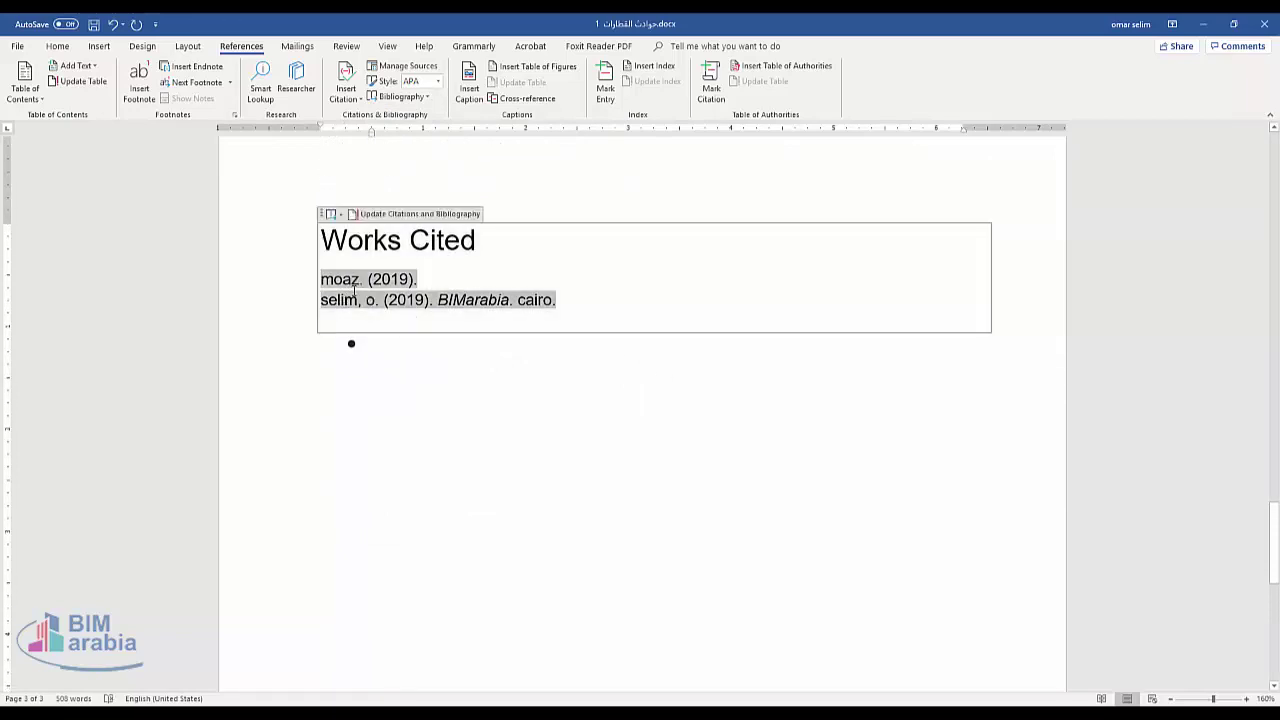
# Step: Undo the accidentally added References bibliography, leaving only Works Cited
pyautogui.click(400, 96)
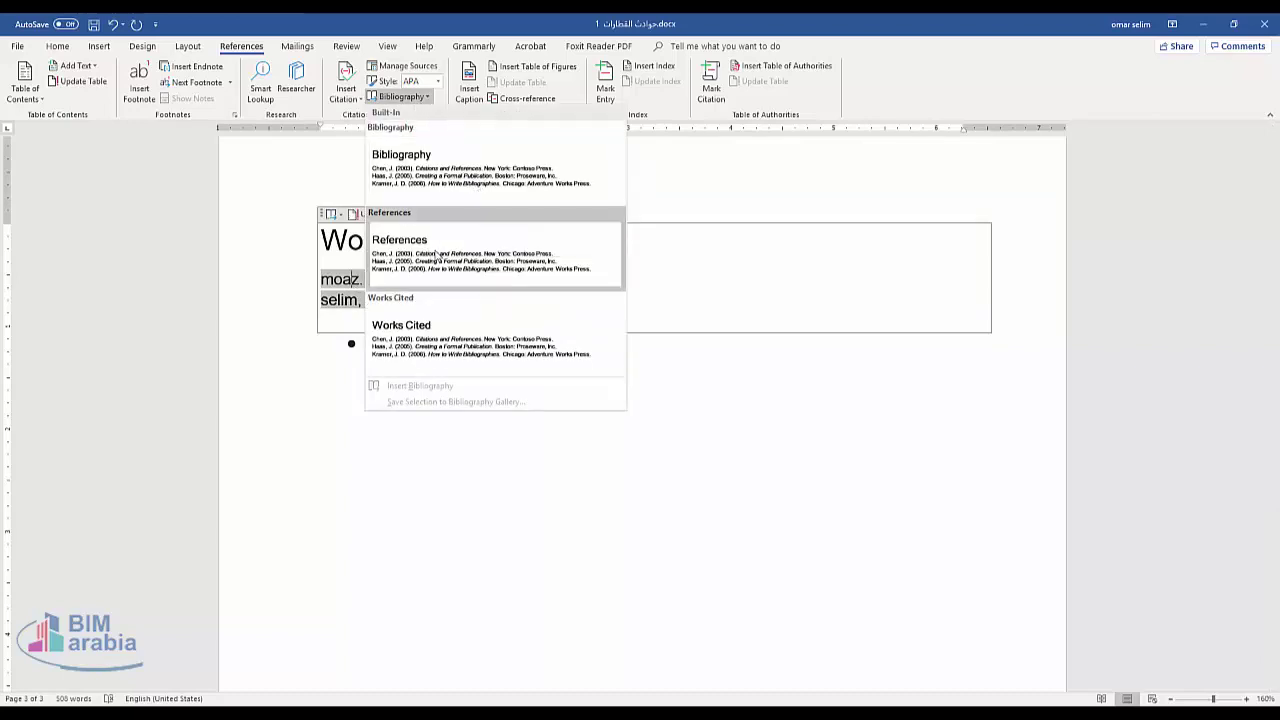
pyautogui.press('Escape')
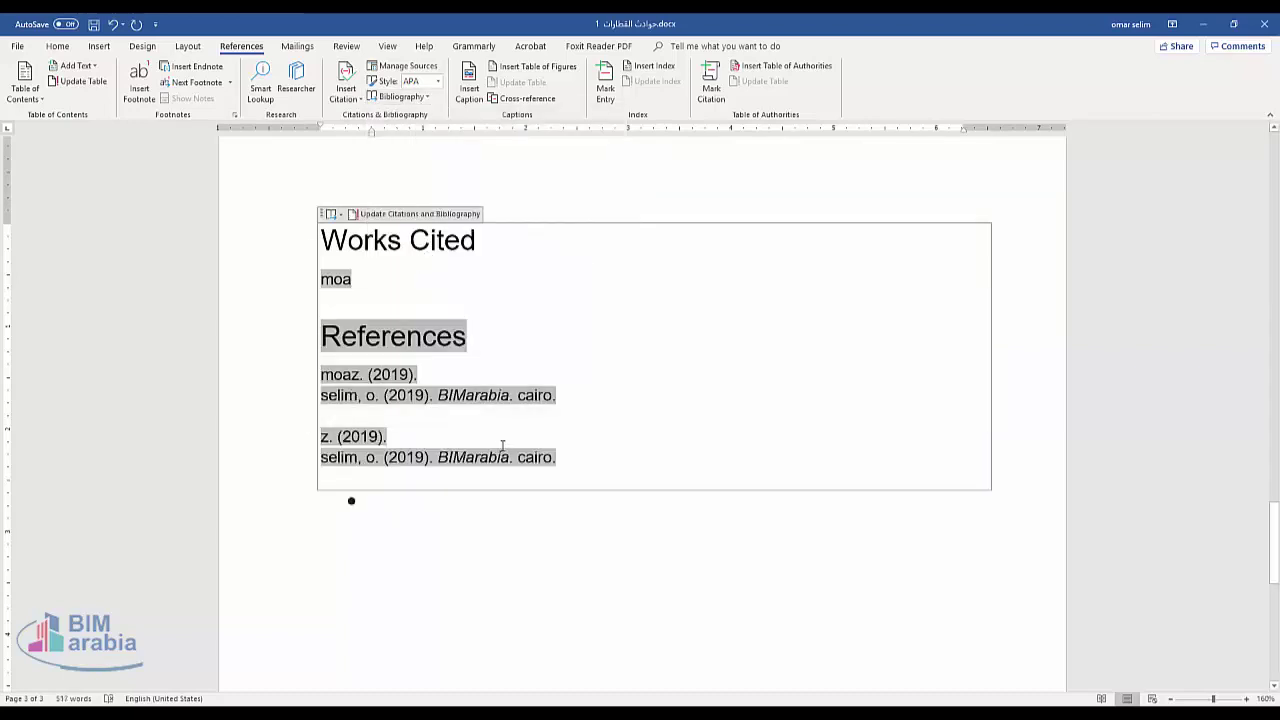
pyautogui.moveTo(559, 458); pyautogui.dragTo(250, 217)
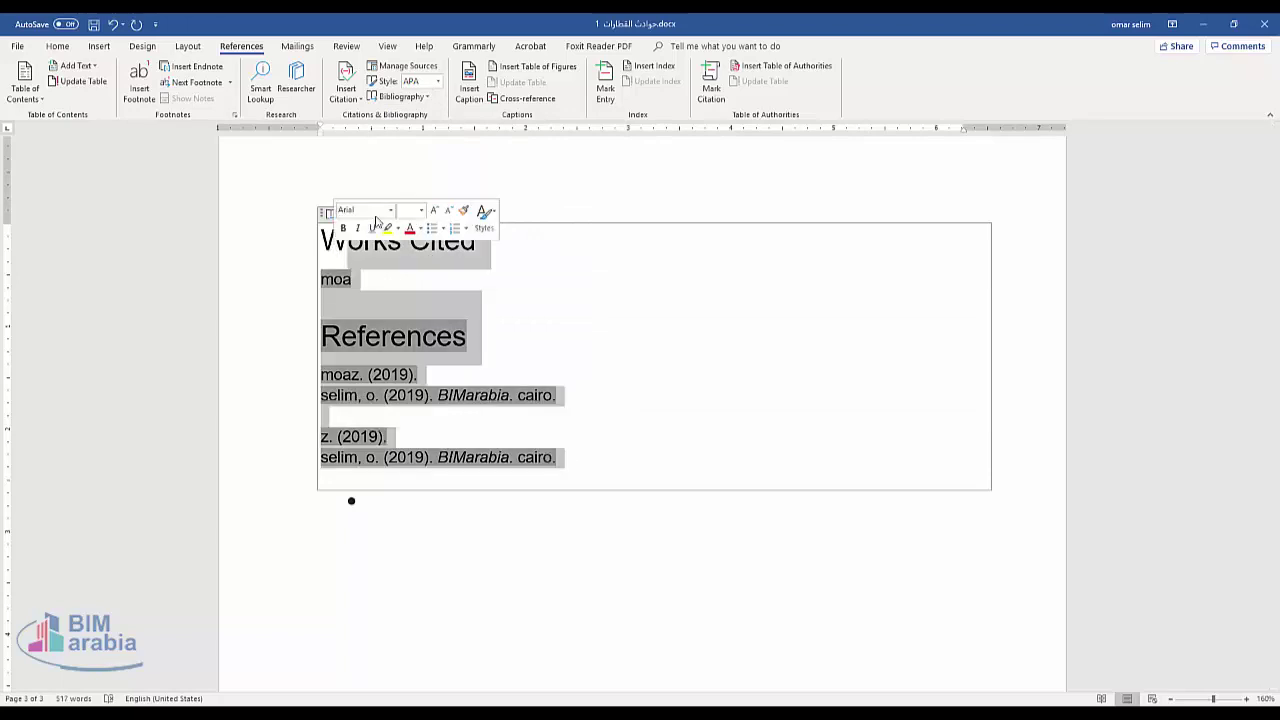
pyautogui.click(420, 213)
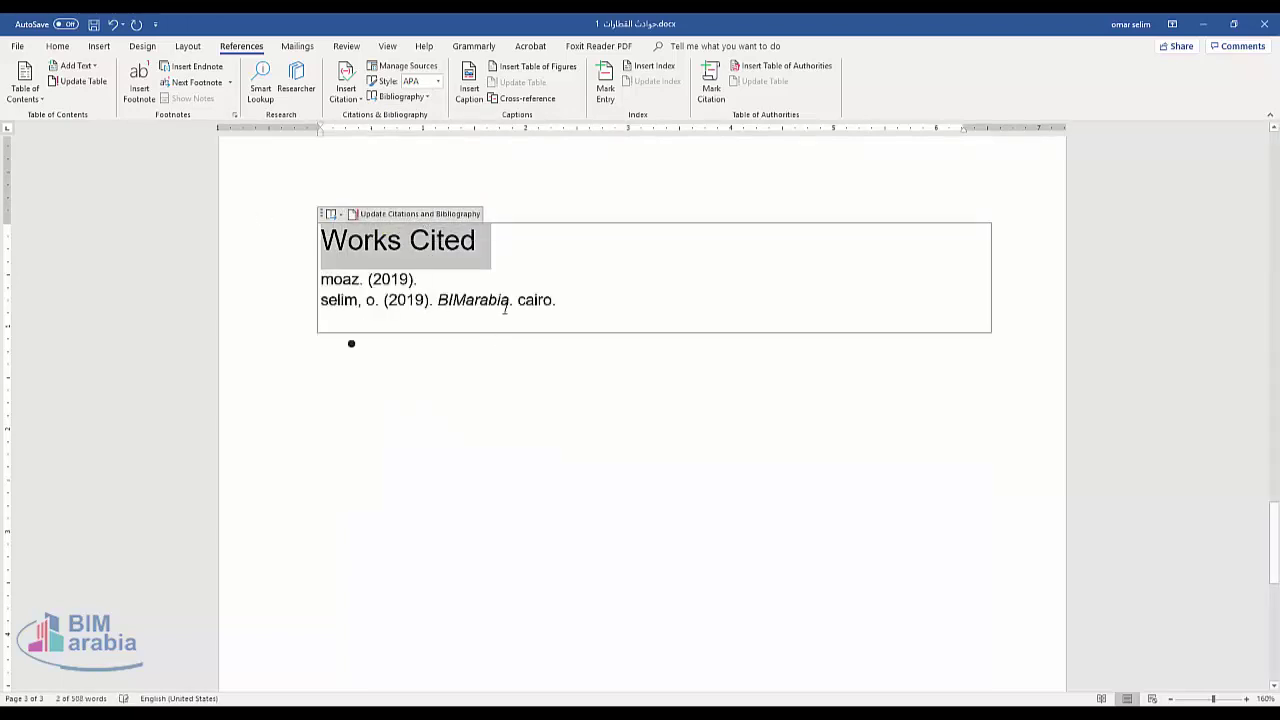
# Step: Make the Works Cited heading and both entries right-to-left with Ctrl+Shift
pyautogui.click(410, 240)
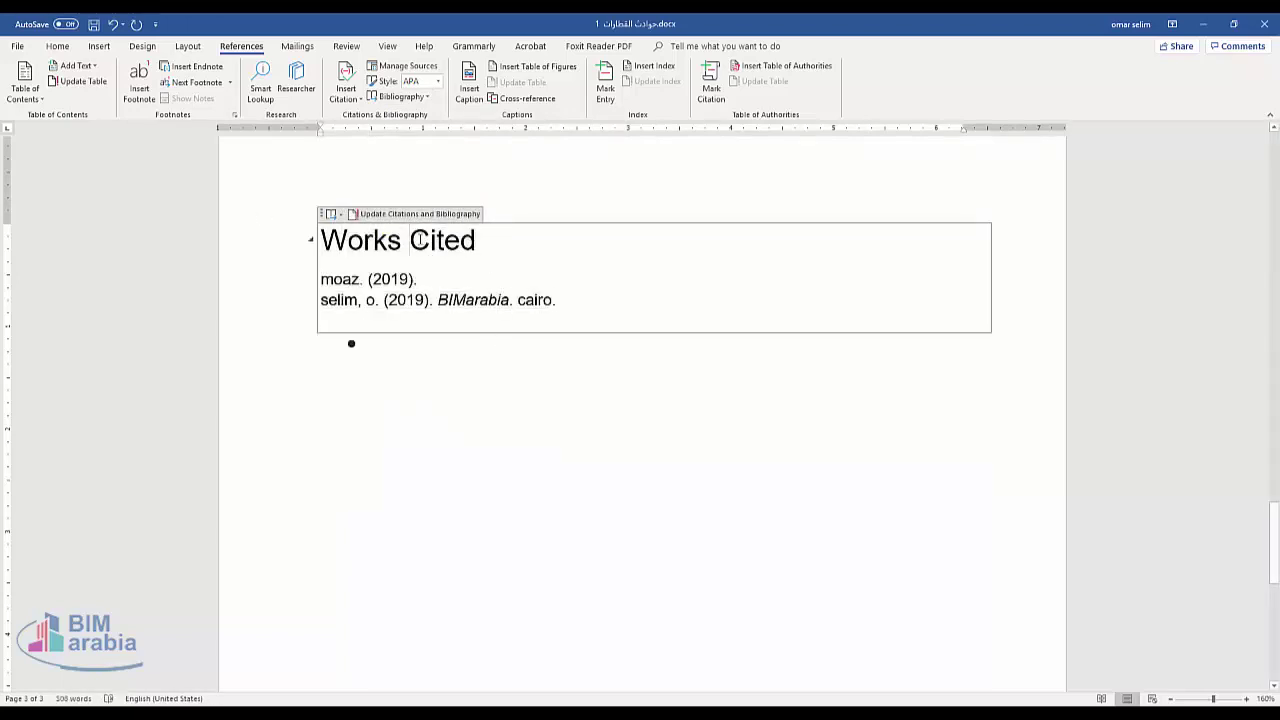
pyautogui.moveTo(410, 240); pyautogui.dragTo(390, 250)
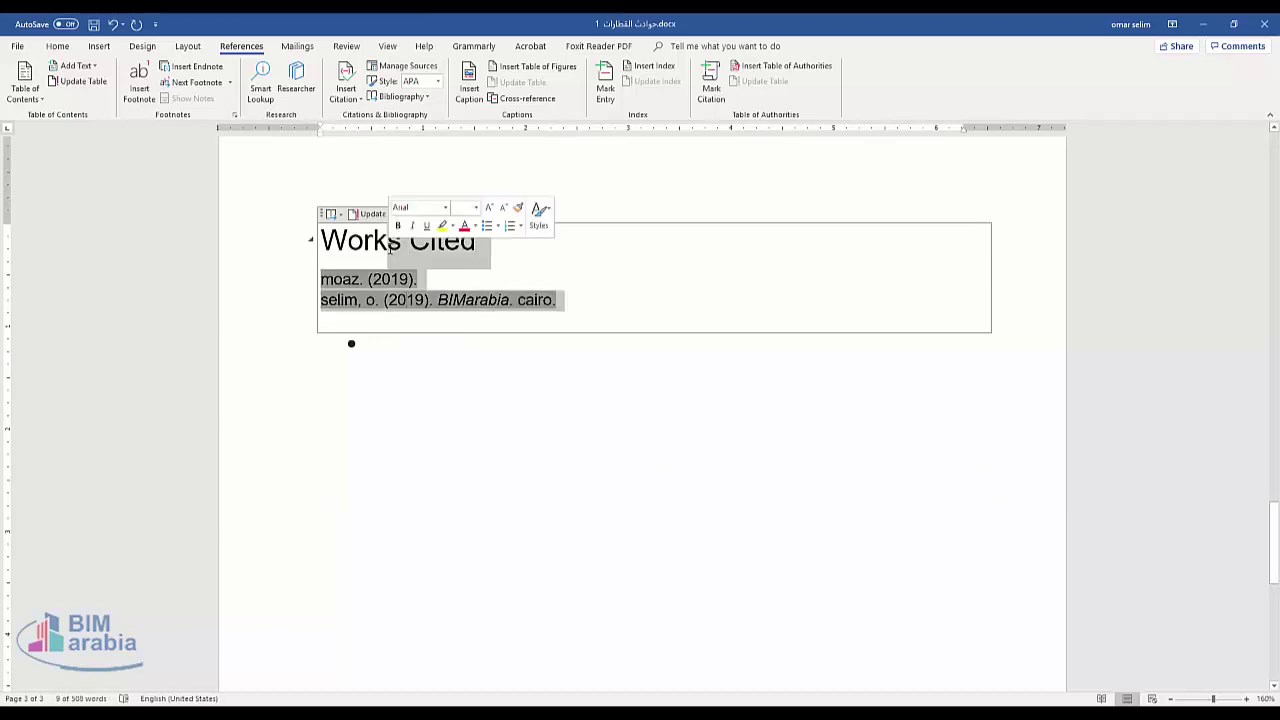
pyautogui.hotkey('ctrl', 'shift')
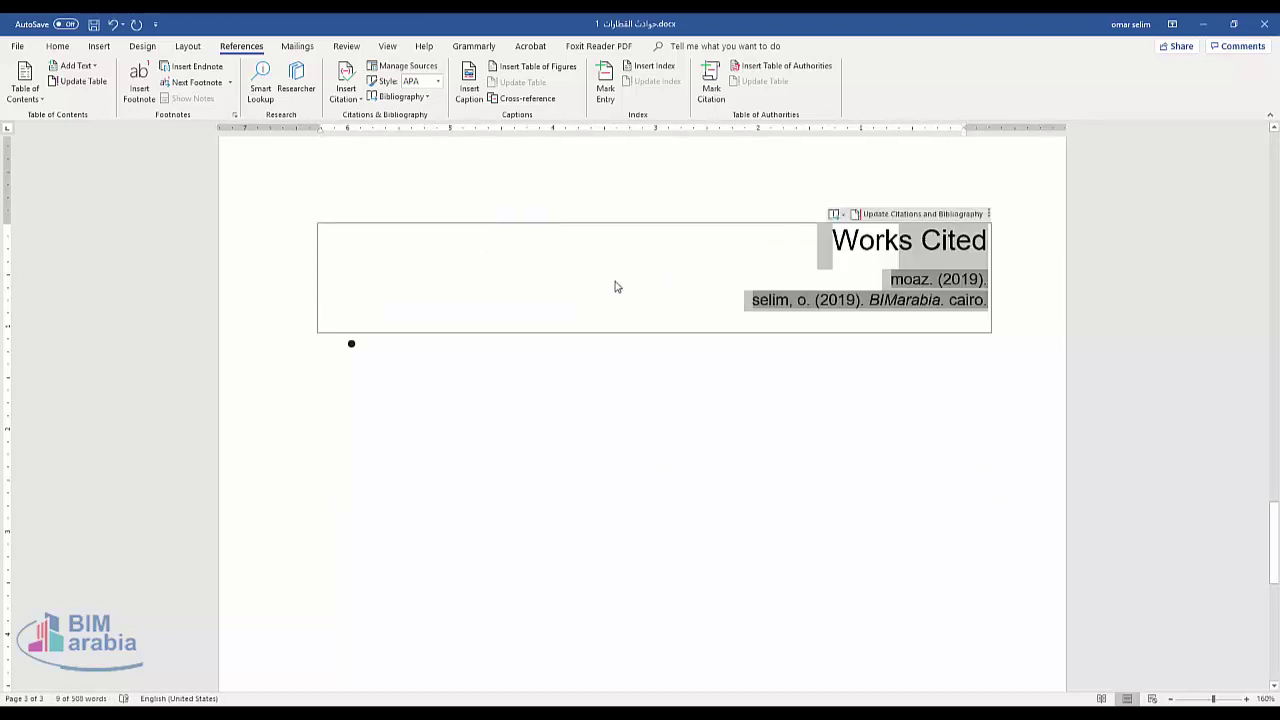
pyautogui.click(615, 287)
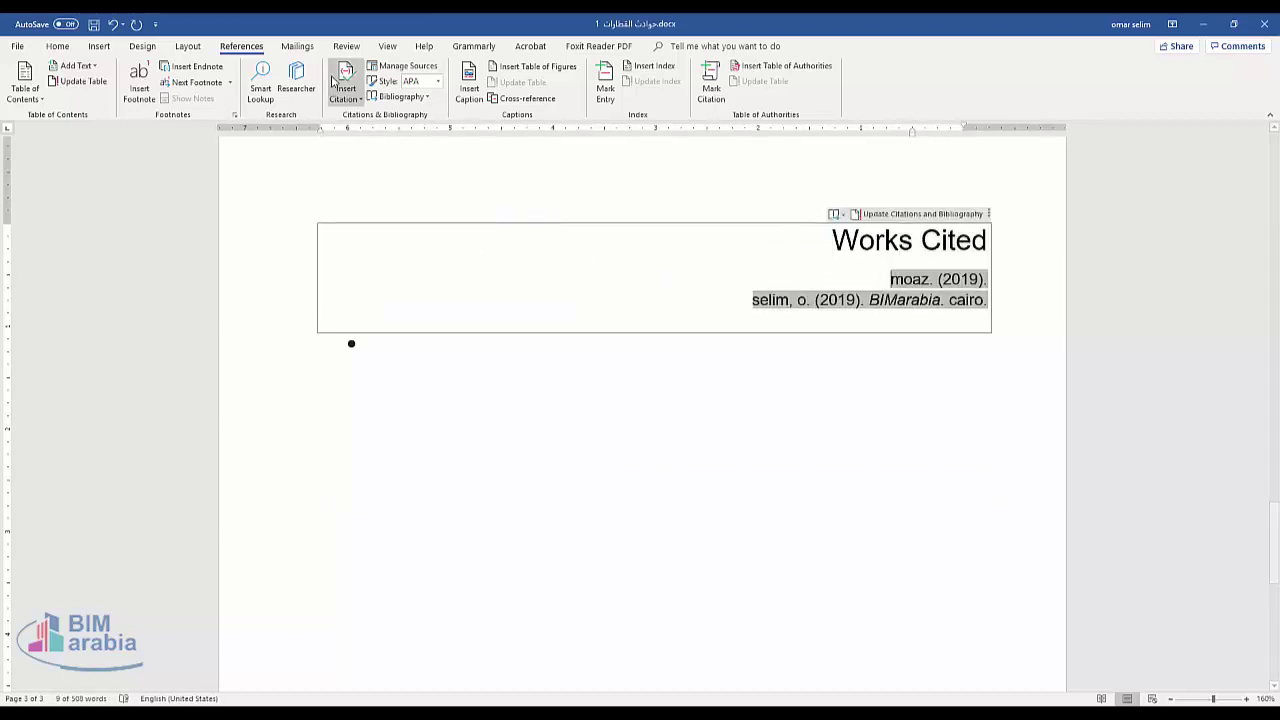
# Step: Copy Placeholder1 from the Master List into the current sources via Manage Sources
pyautogui.click(403, 68)
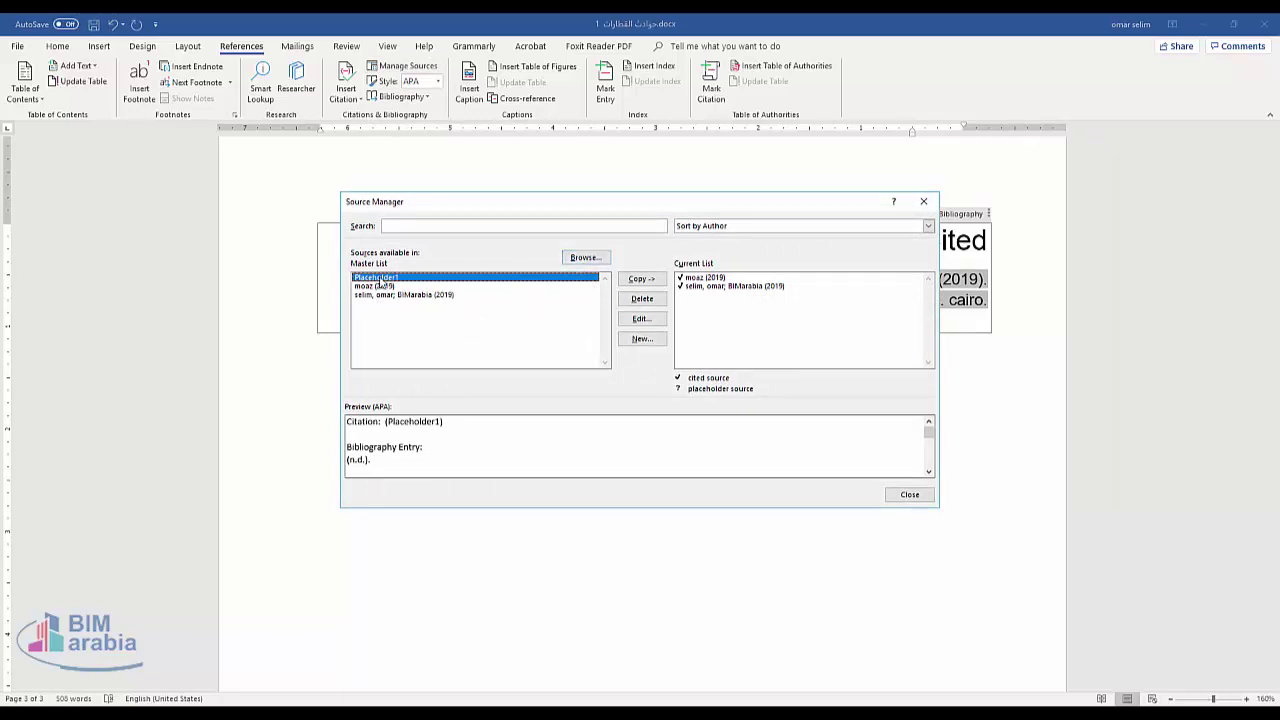
pyautogui.click(641, 278)
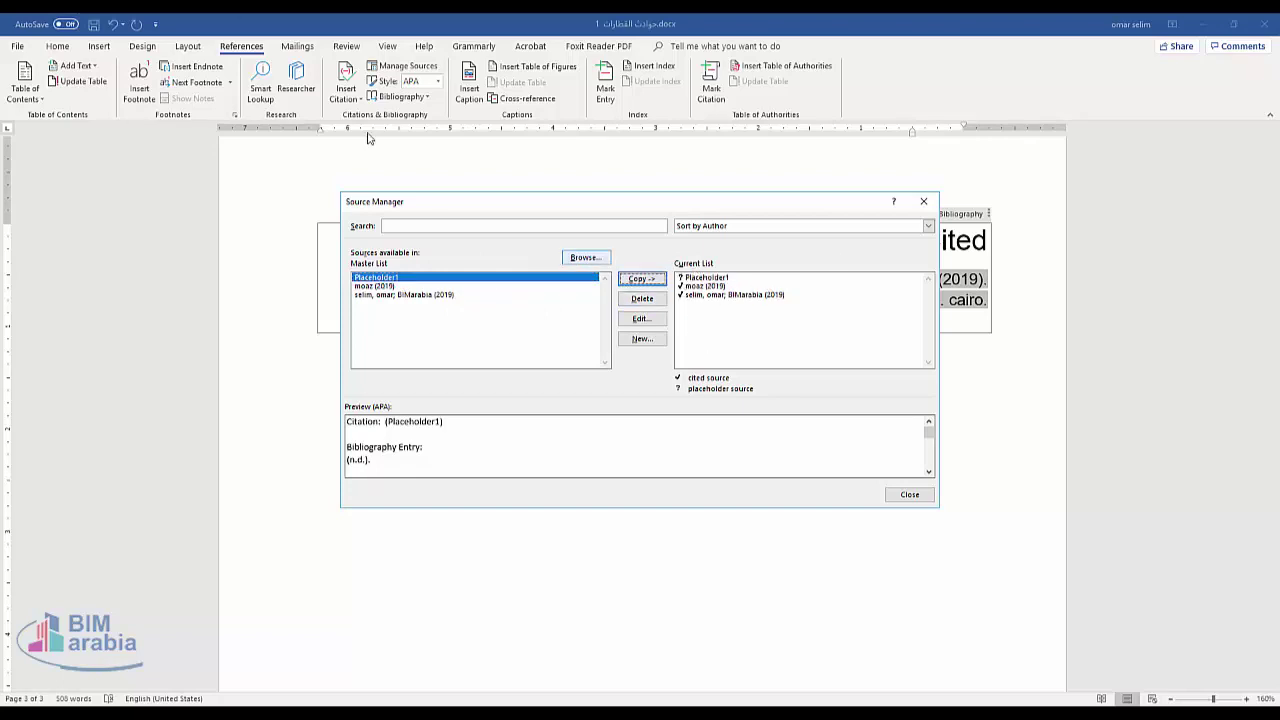
pyautogui.click(905, 494)
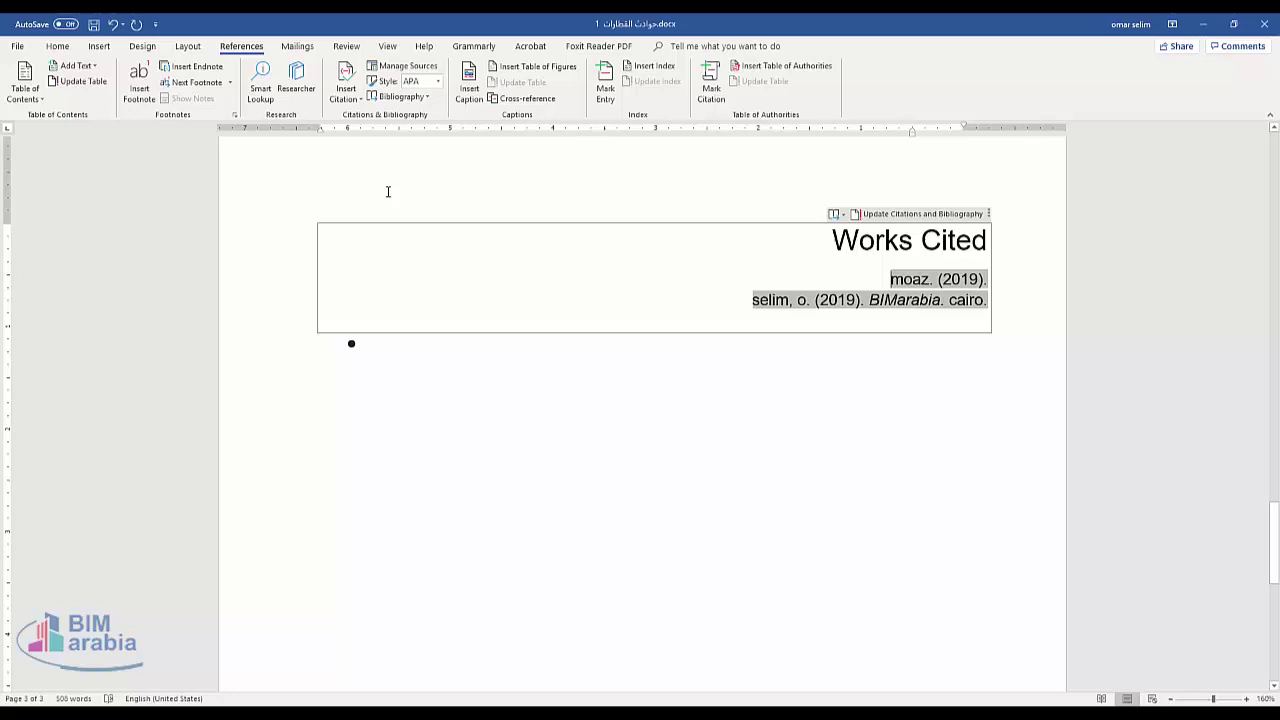
# Step: Cycle the citation style through Harvard, MLA and APA, ending on Turabian
pyautogui.click(345, 92)
pyautogui.click(624, 280)
pyautogui.click(437, 81)
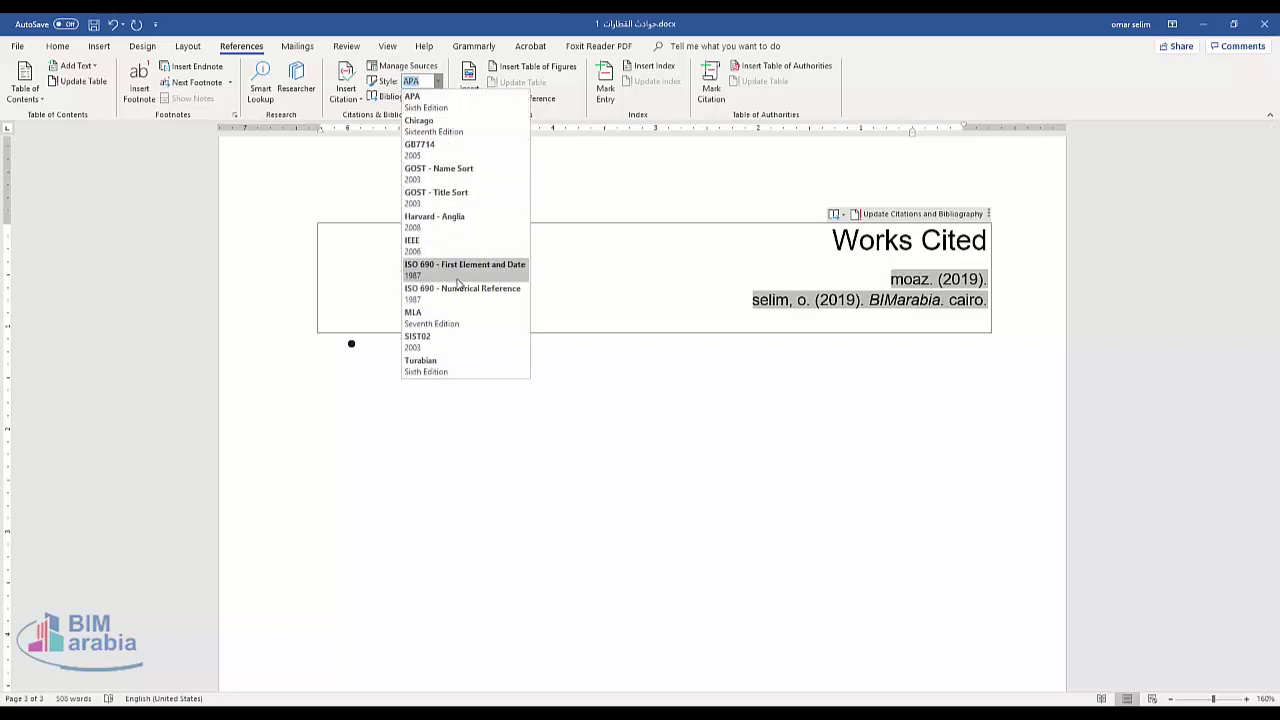
pyautogui.click(446, 220)
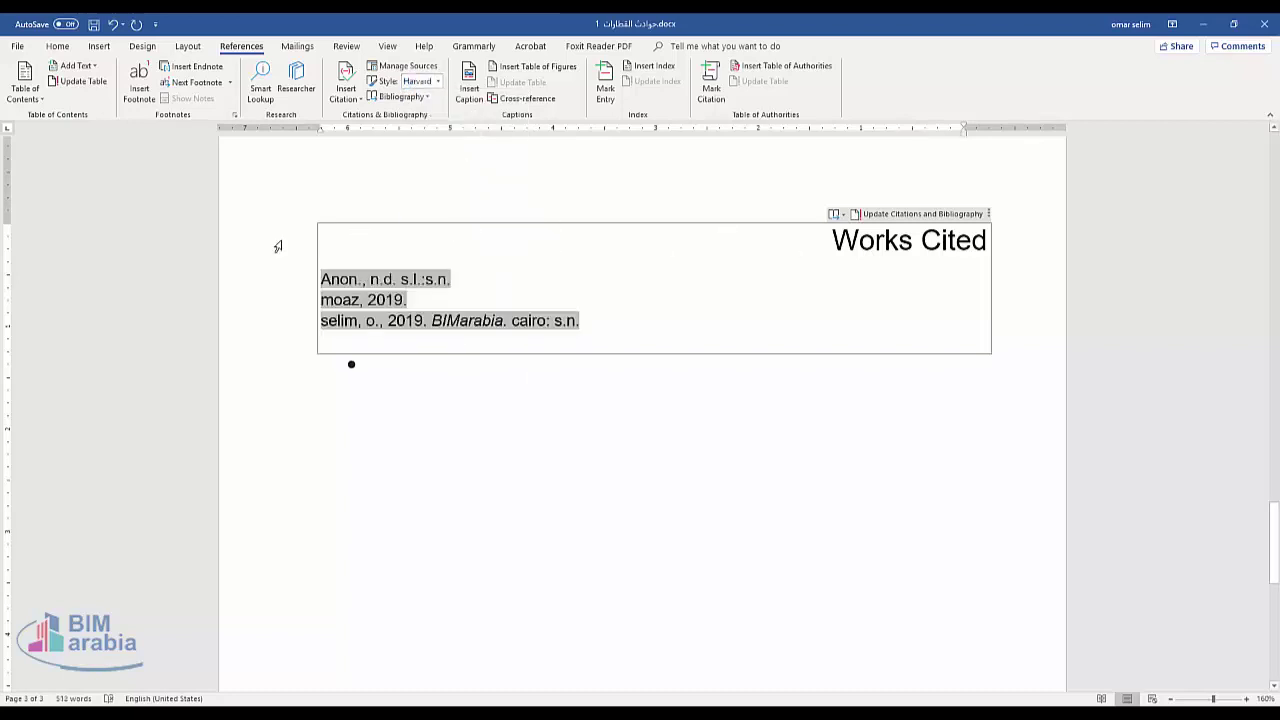
pyautogui.click(437, 81)
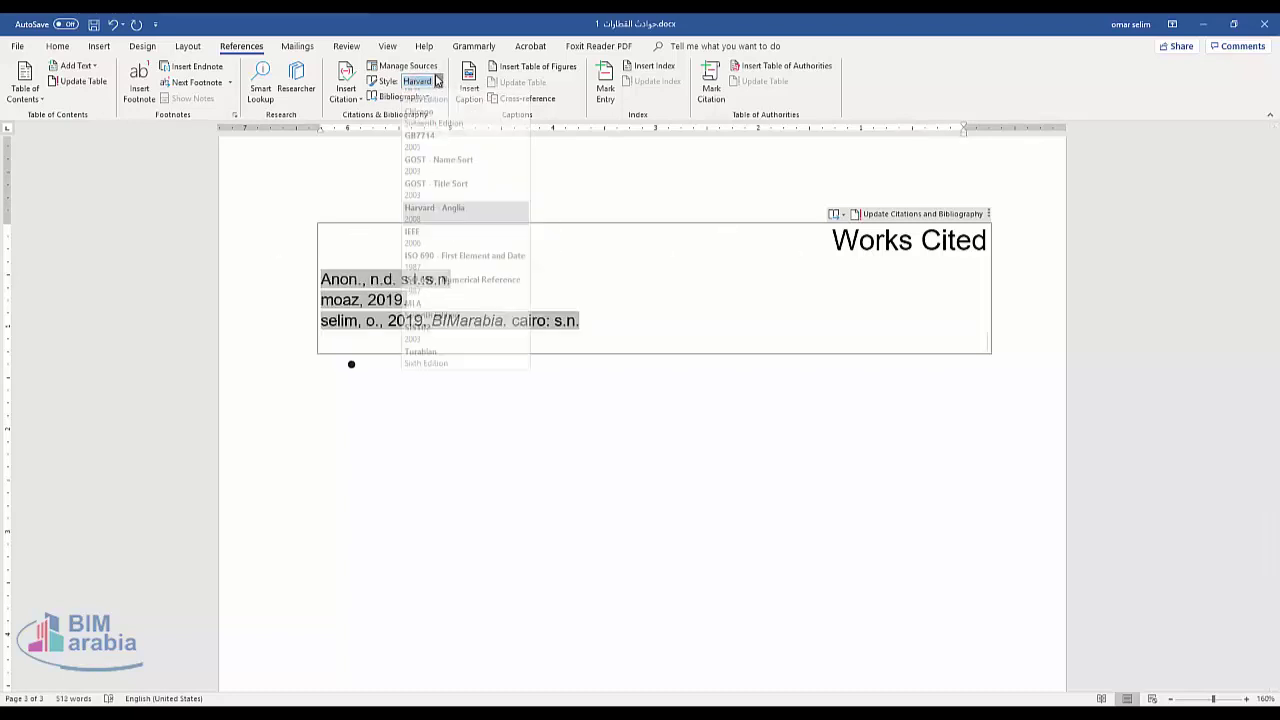
pyautogui.click(435, 312)
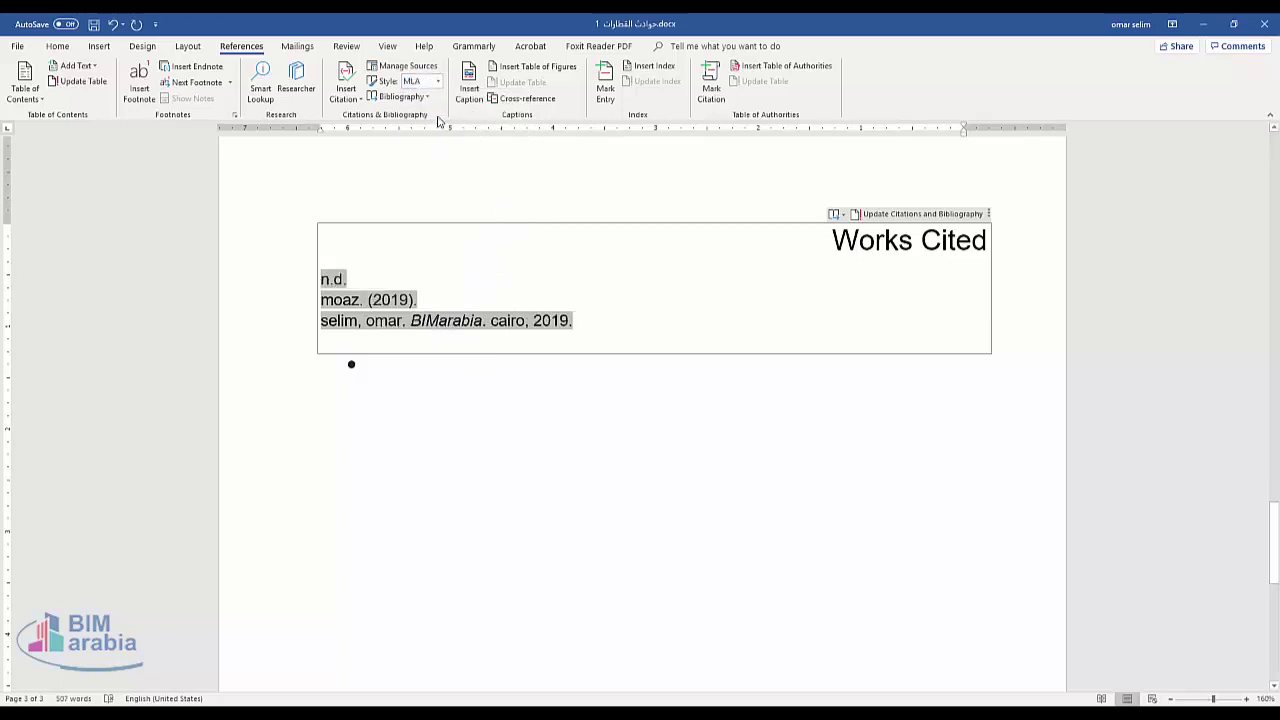
pyautogui.click(437, 81)
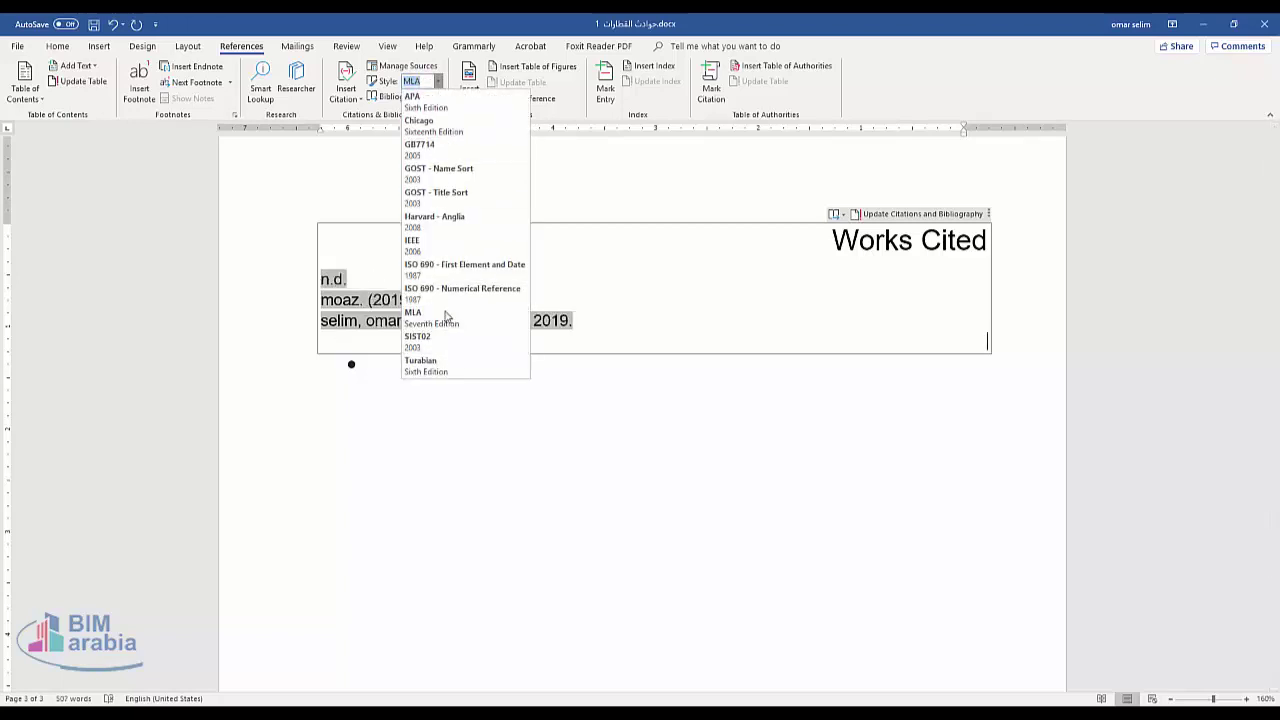
pyautogui.click(420, 100)
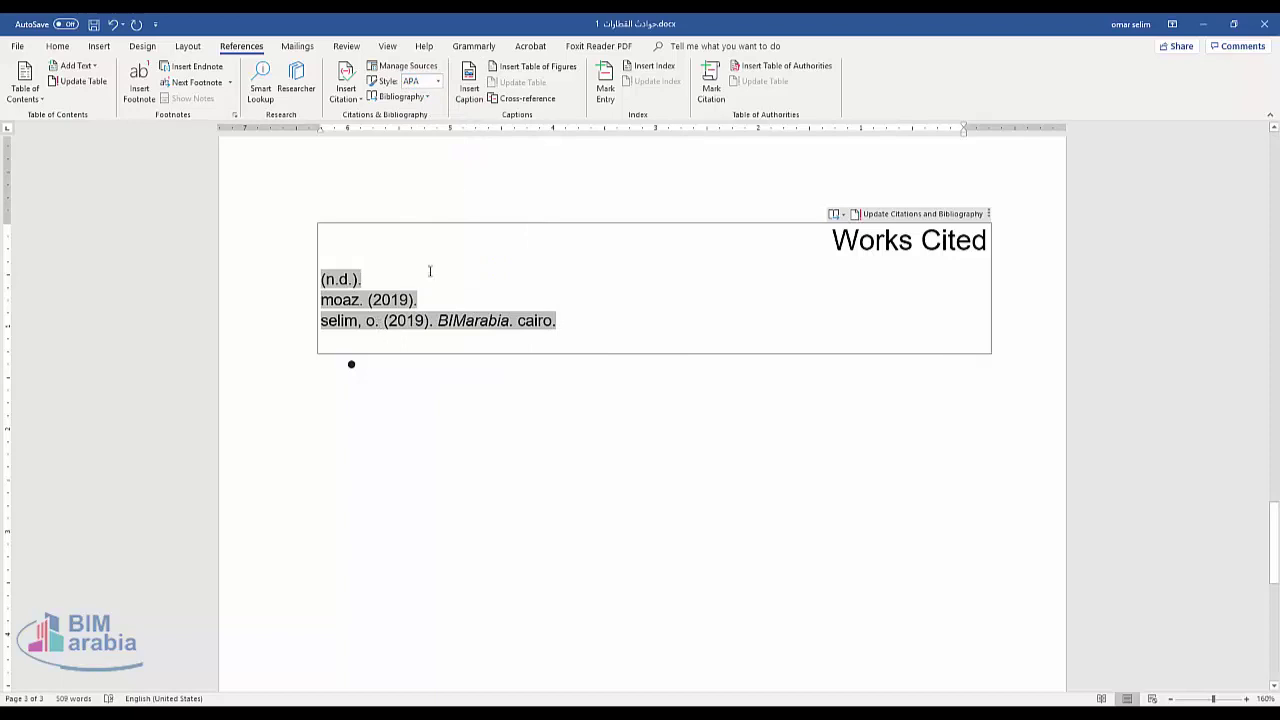
pyautogui.click(437, 81)
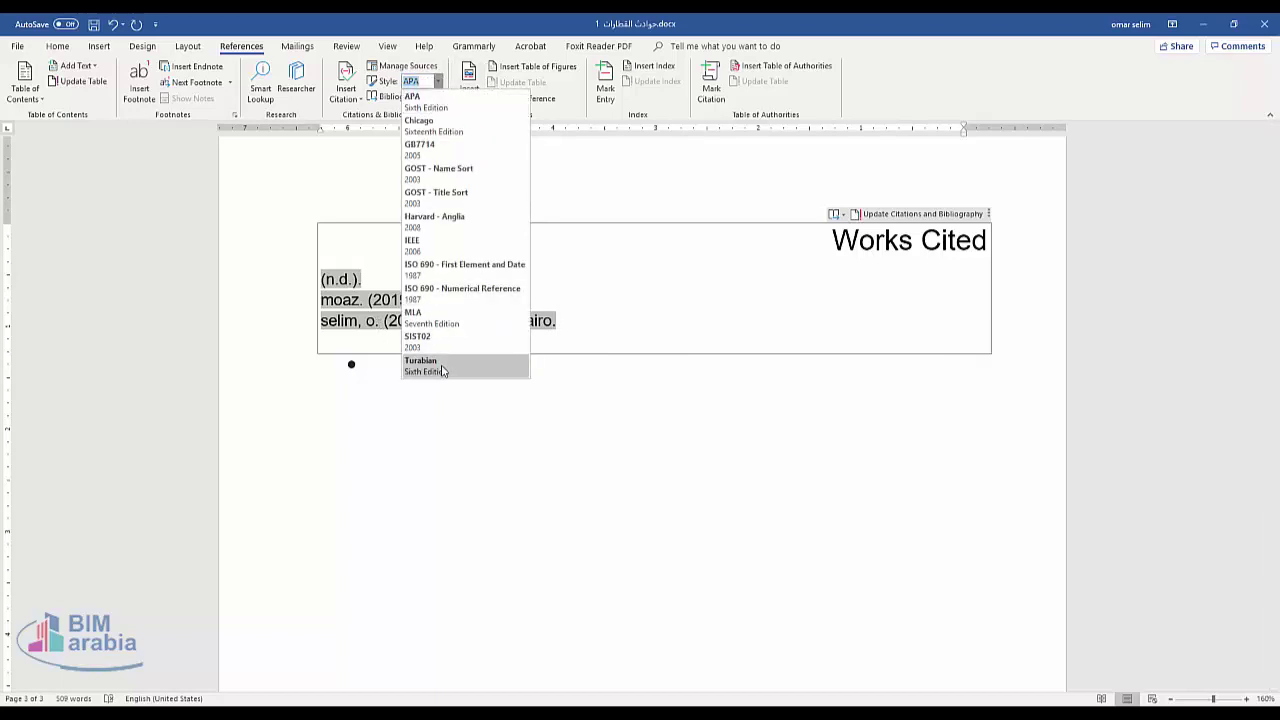
pyautogui.click(443, 368)
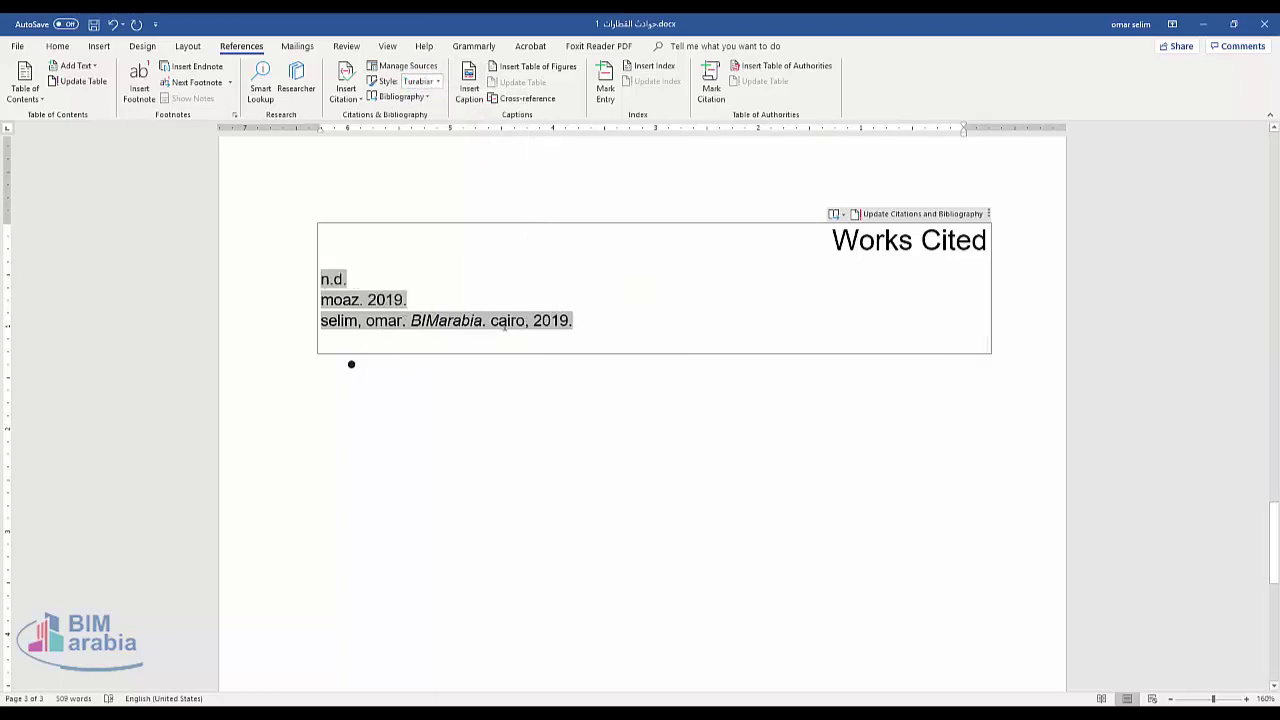